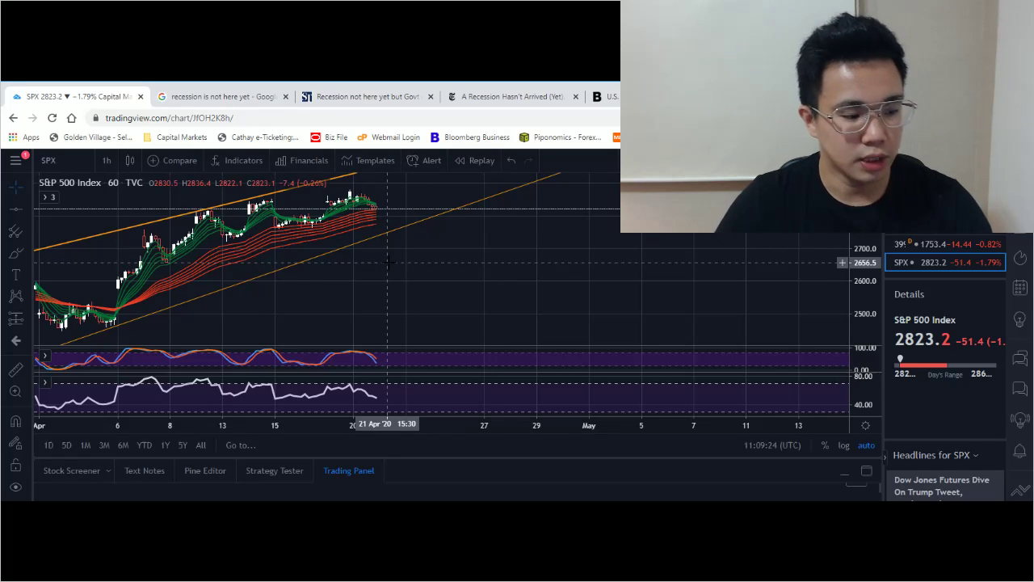
Step: Switch to the All range on 1M candles and pan back to show S&P 500 history from 1971
{"action": "scroll", "coordinate": [314, 278], "scroll_direction": "left", "scroll_amount": 1}
{"action": "left_click_drag", "start_coordinate": [314, 278], "coordinate": [685, 283]}
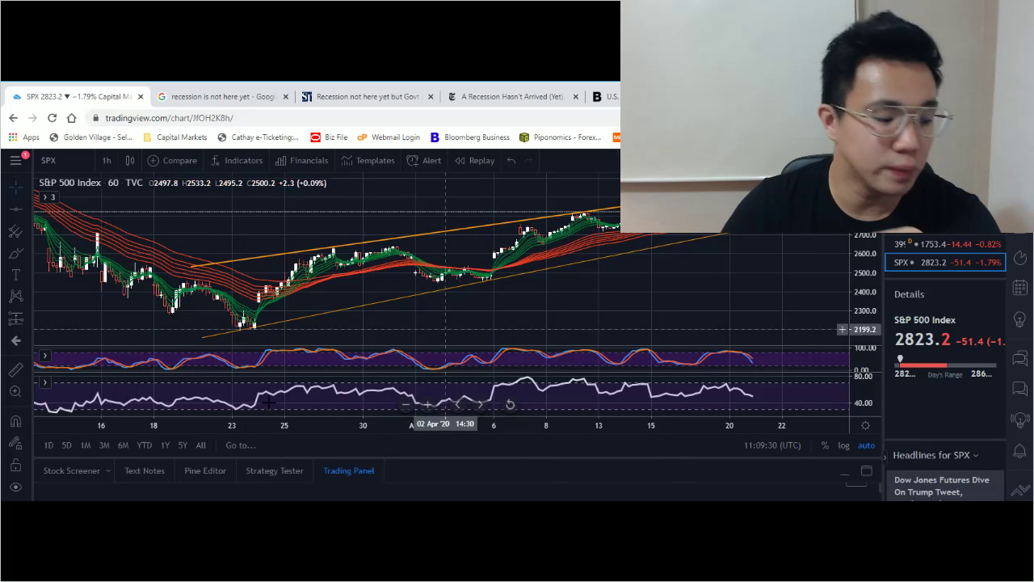
{"action": "left_click", "coordinate": [200, 444]}
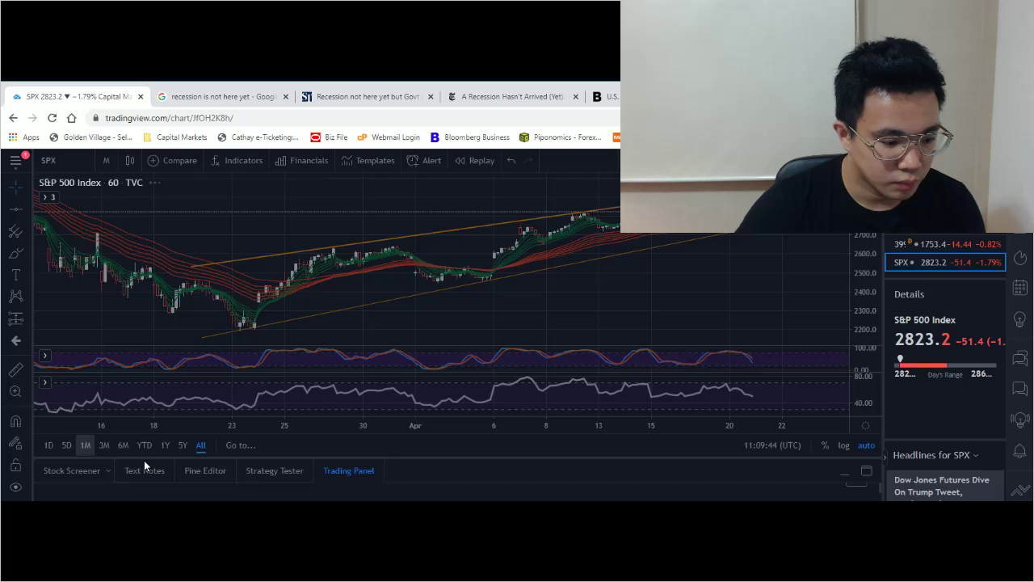
{"action": "left_click", "coordinate": [200, 445]}
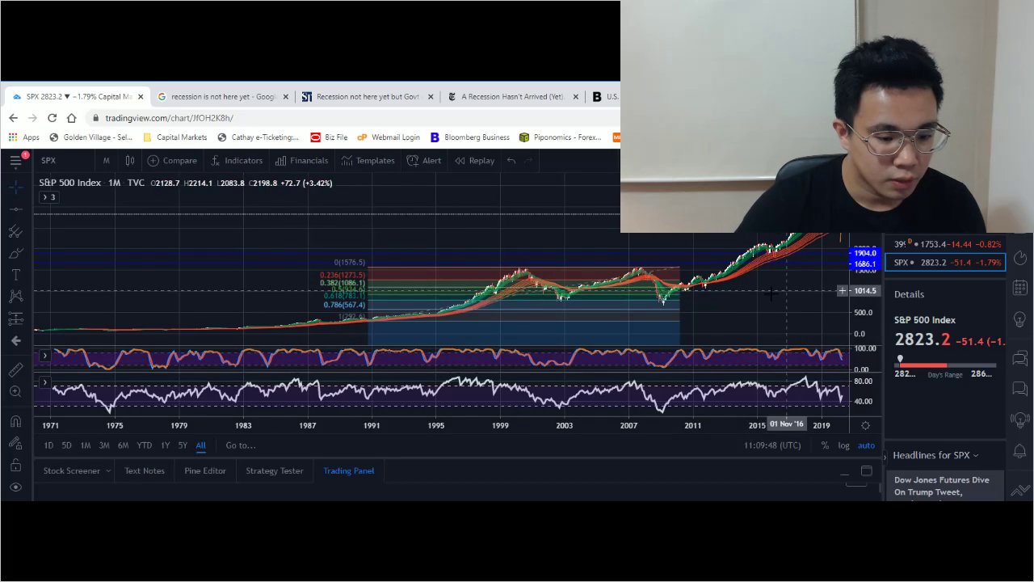
{"action": "left_click_drag", "start_coordinate": [767, 295], "coordinate": [656, 308]}
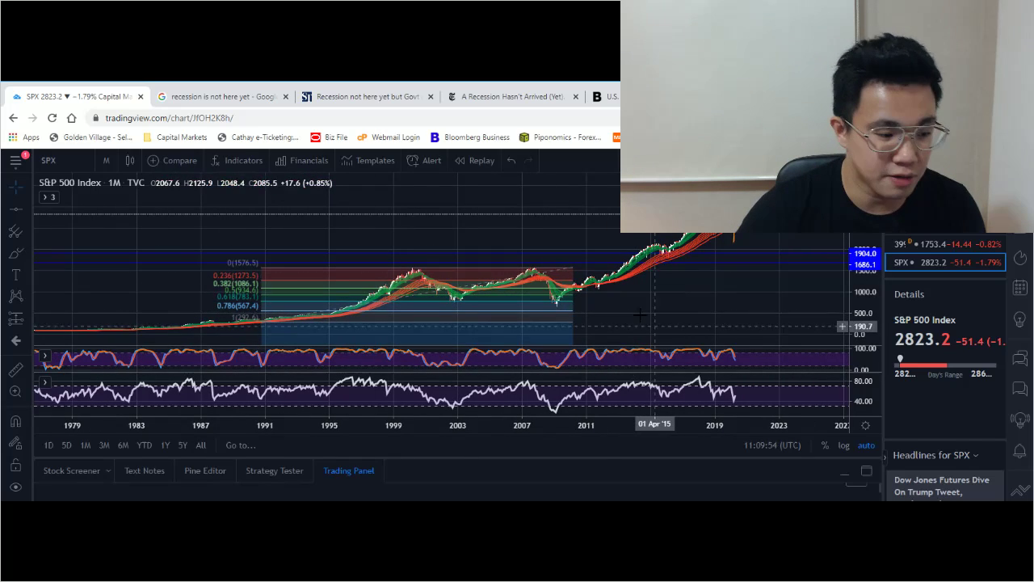
{"action": "left_click_drag", "start_coordinate": [647, 307], "coordinate": [716, 310]}
{"action": "left_click_drag", "start_coordinate": [86, 307], "coordinate": [132, 283]}
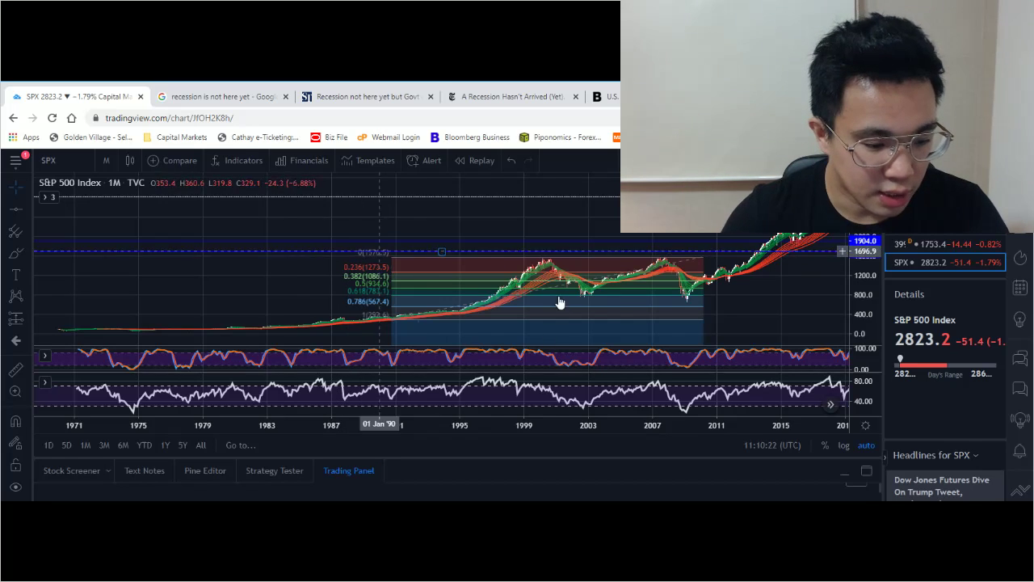
Step: Delete the Fibonacci retracement and zoom to 1991–2007 with a price range of about 600–1400
{"action": "left_click", "coordinate": [402, 264]}
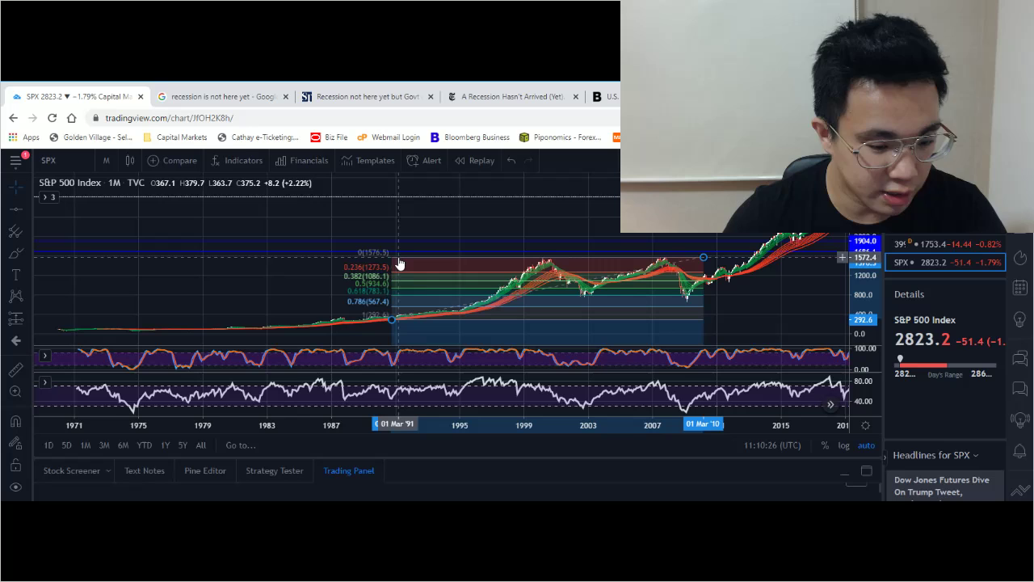
{"action": "key", "text": "Delete"}
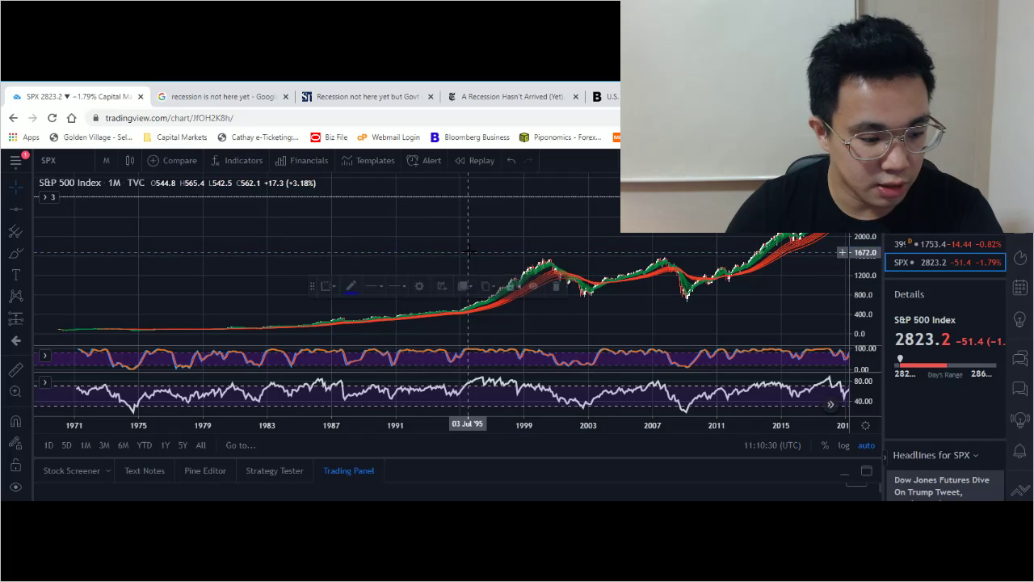
{"action": "scroll", "coordinate": [465, 246], "scroll_direction": "right", "scroll_amount": 3}
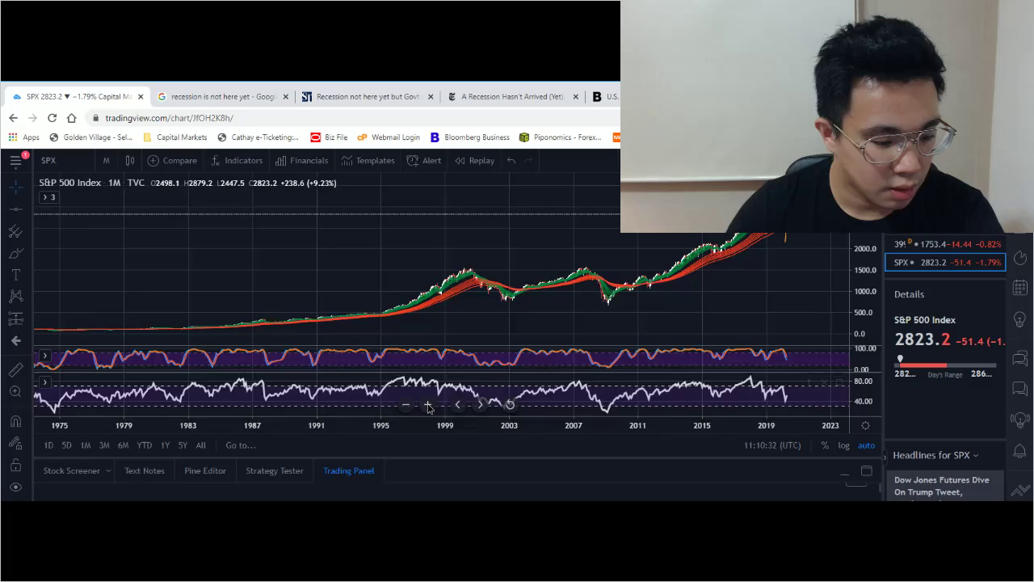
{"action": "left_click", "coordinate": [426, 404]}
{"action": "left_click", "coordinate": [426, 405]}
{"action": "left_click_drag", "start_coordinate": [300, 307], "coordinate": [652, 299]}
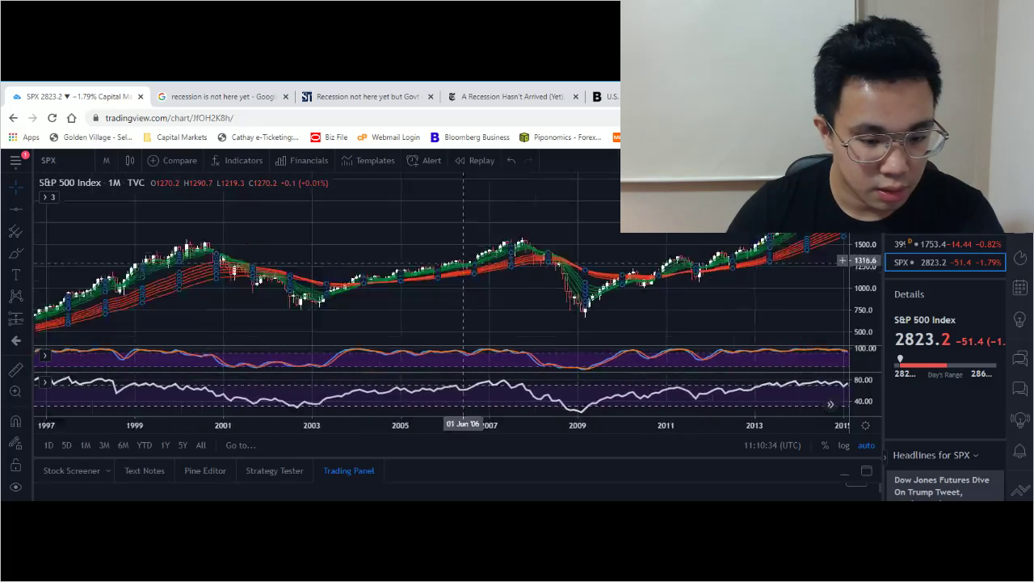
{"action": "left_click_drag", "start_coordinate": [473, 291], "coordinate": [735, 285]}
{"action": "left_click_drag", "start_coordinate": [860, 324], "coordinate": [860, 267]}
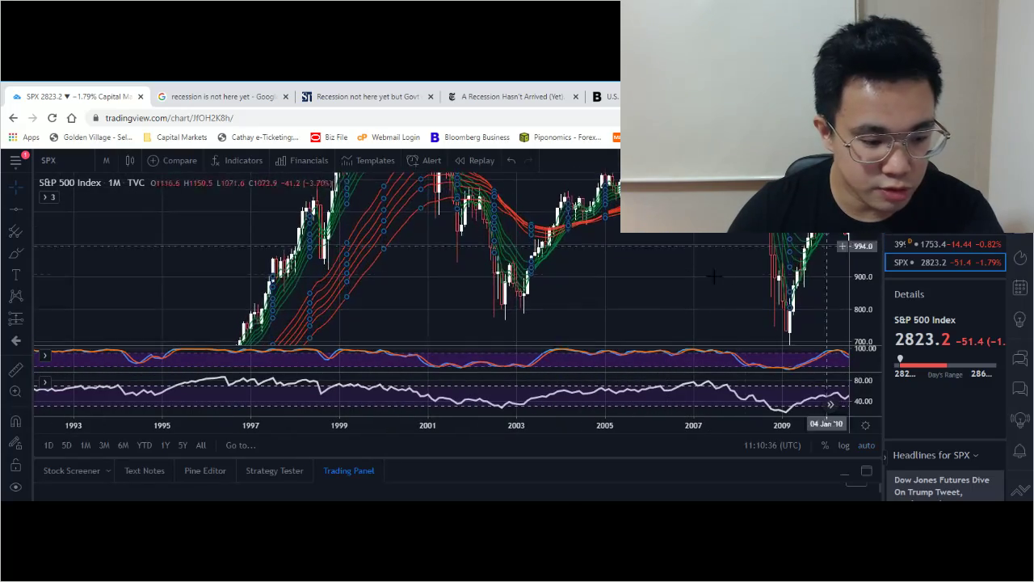
{"action": "left_click_drag", "start_coordinate": [650, 302], "coordinate": [722, 343]}
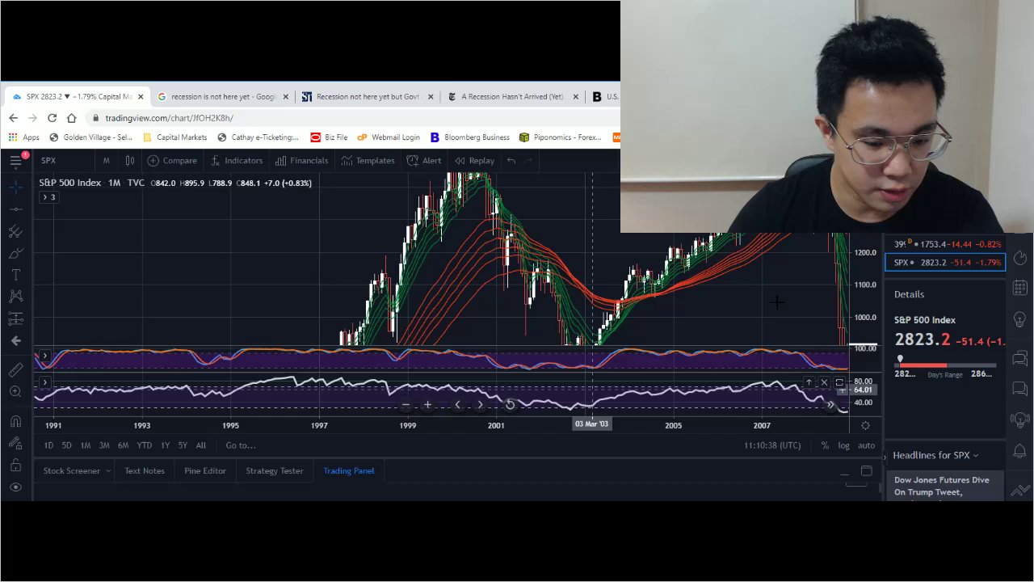
{"action": "left_click_drag", "start_coordinate": [860, 274], "coordinate": [860, 331]}
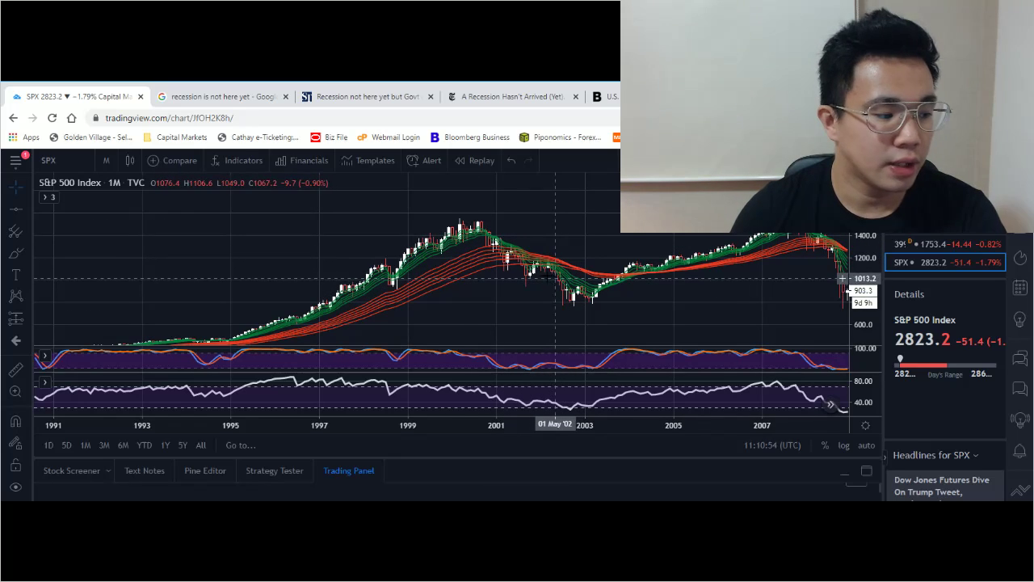
Step: Maximize the price pane and start a Measure from the October 2000 peak
{"action": "left_click", "coordinate": [15, 369]}
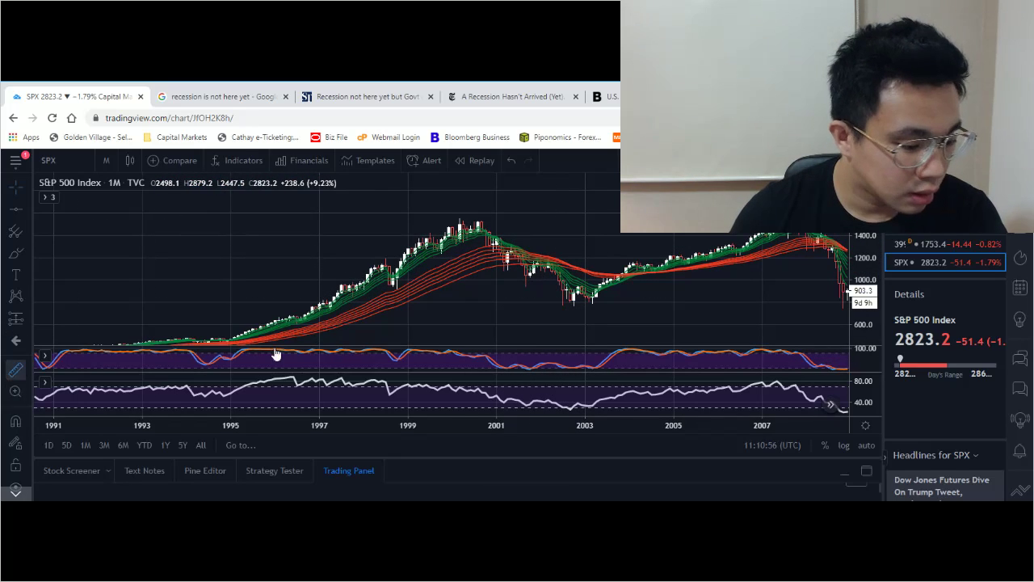
{"action": "left_click", "coordinate": [422, 225]}
{"action": "double_click", "coordinate": [421, 225]}
{"action": "left_click", "coordinate": [422, 225]}
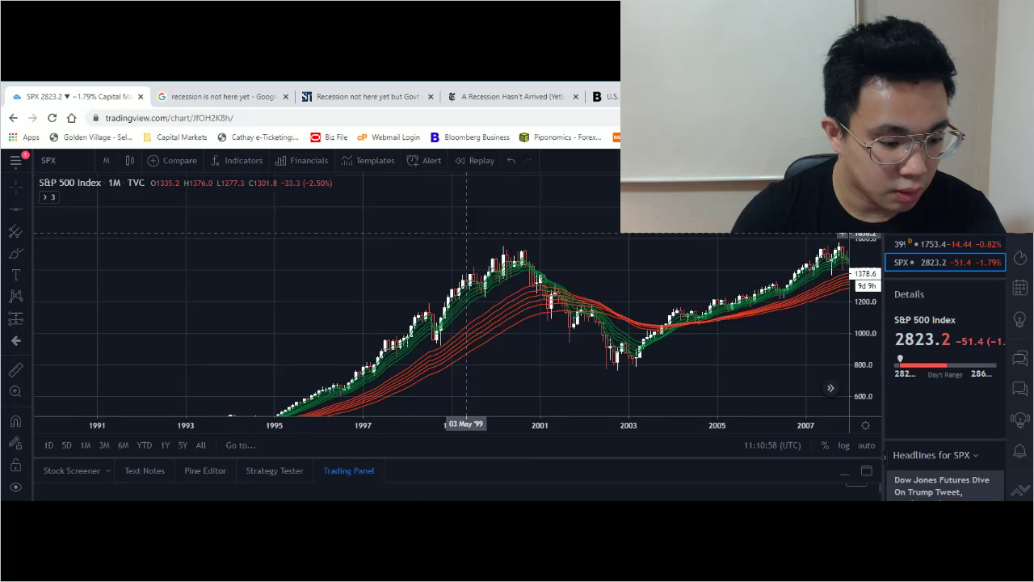
{"action": "left_click_drag", "start_coordinate": [454, 323], "coordinate": [490, 289]}
{"action": "left_click", "coordinate": [15, 369]}
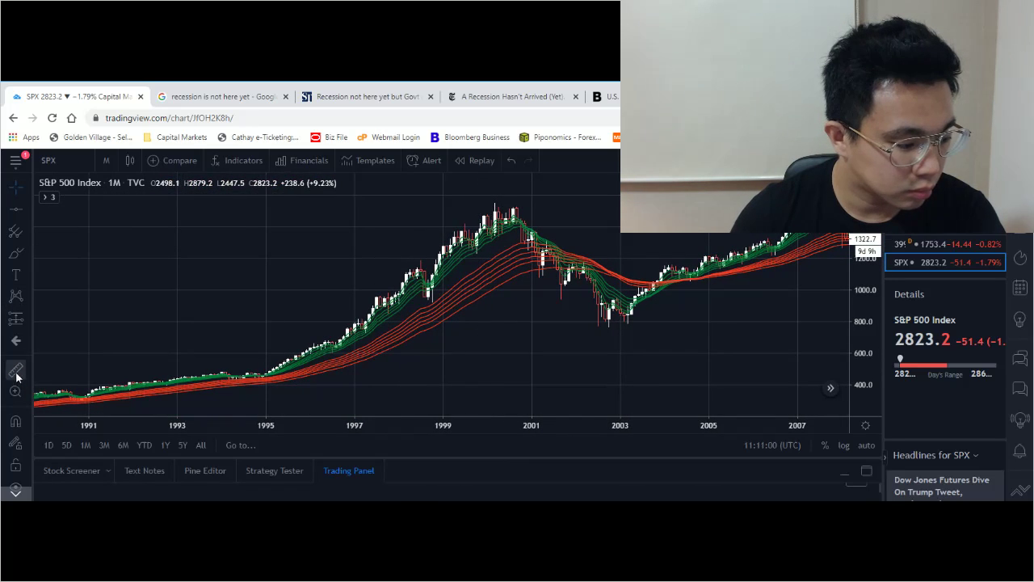
{"action": "left_click", "coordinate": [520, 207]}
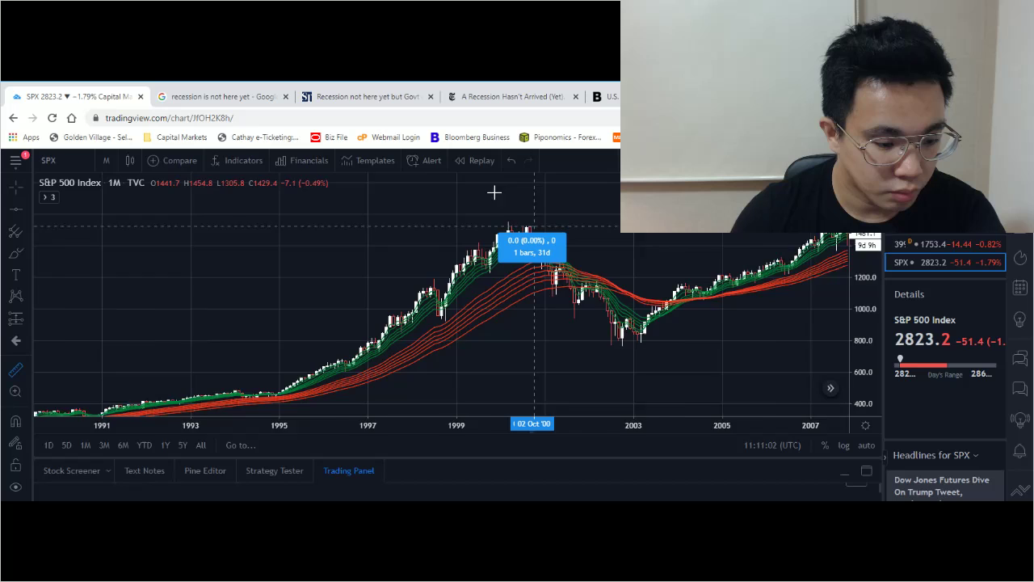
Step: Measure the post-2000 decline, then pan through 1995–2017 to show 2007–2023 and the 2020 plunge
{"action": "left_click_drag", "start_coordinate": [525, 227], "coordinate": [540, 240]}
{"action": "scroll", "coordinate": [539, 240], "scroll_direction": "right", "scroll_amount": 5}
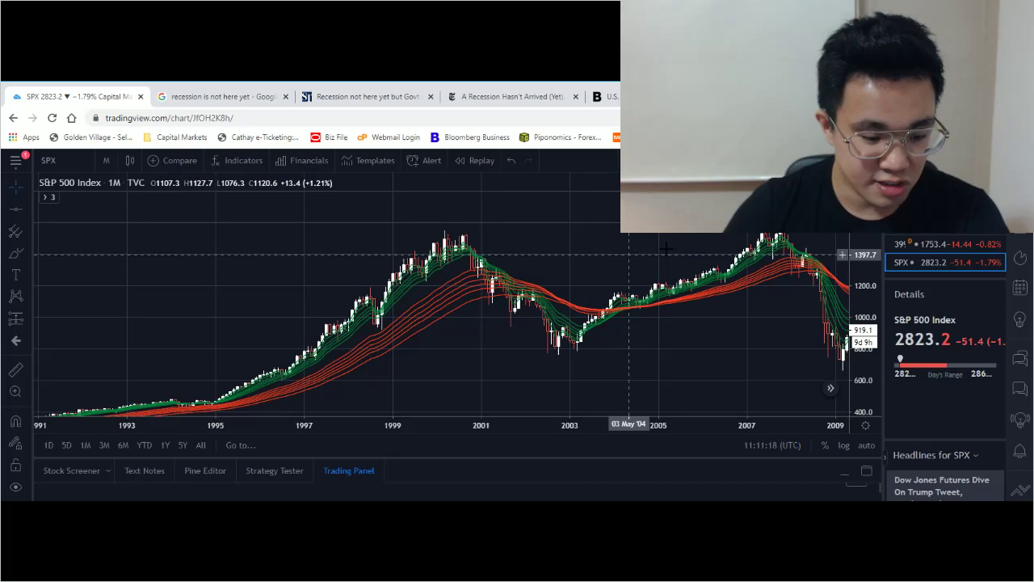
{"action": "scroll", "coordinate": [622, 239], "scroll_direction": "right", "scroll_amount": 3}
{"action": "scroll", "coordinate": [623, 239], "scroll_direction": "right", "scroll_amount": 5}
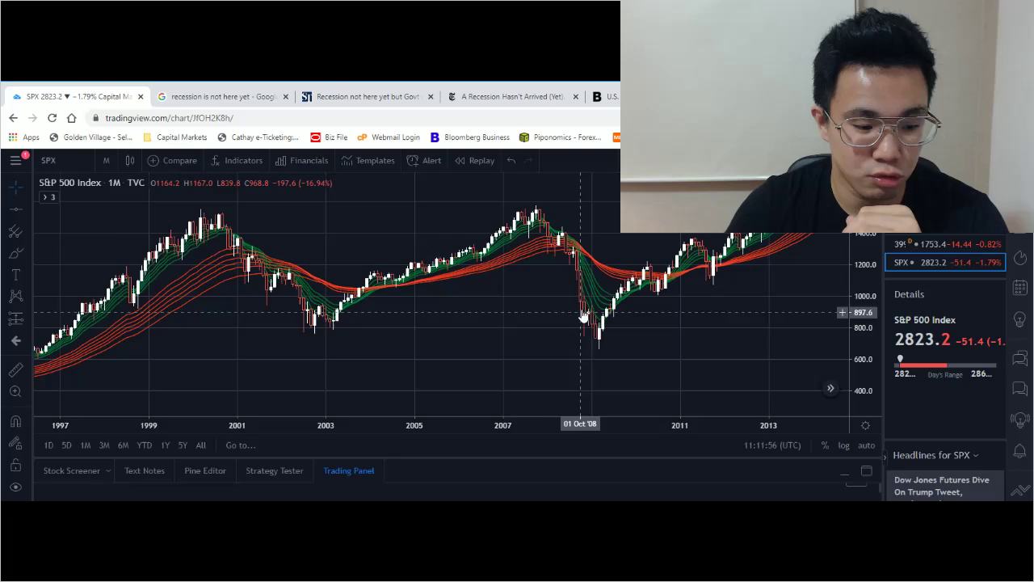
{"action": "left_click_drag", "start_coordinate": [693, 285], "coordinate": [623, 309]}
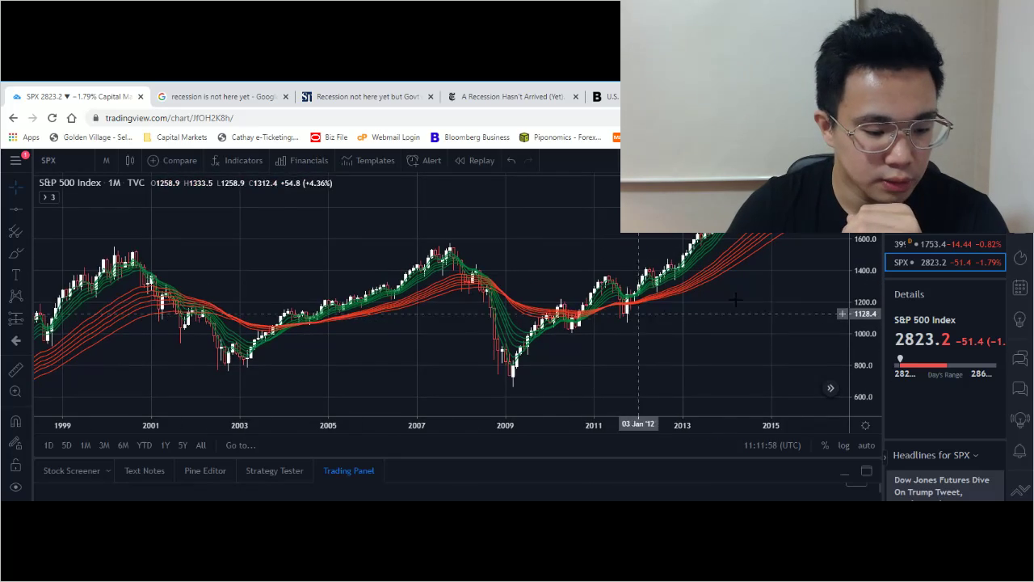
{"action": "left_click_drag", "start_coordinate": [100, 307], "coordinate": [321, 307]}
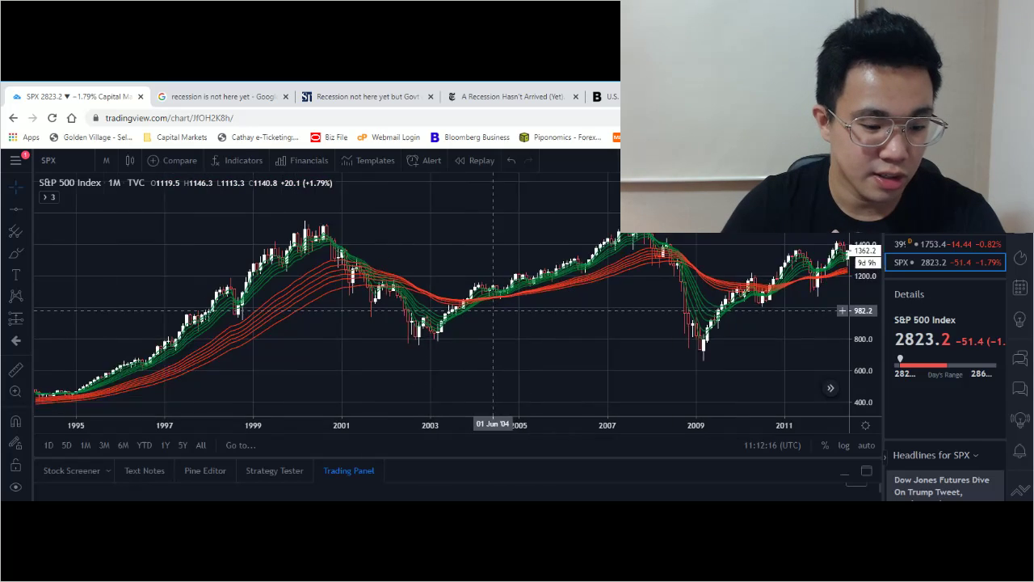
{"action": "left_click_drag", "start_coordinate": [485, 271], "coordinate": [364, 271]}
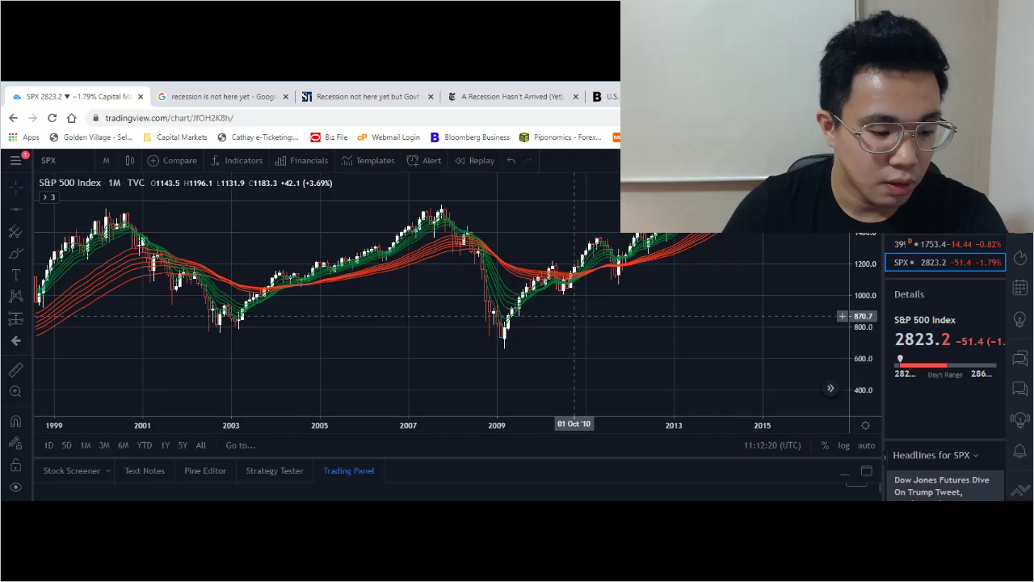
{"action": "left_click_drag", "start_coordinate": [508, 287], "coordinate": [480, 292]}
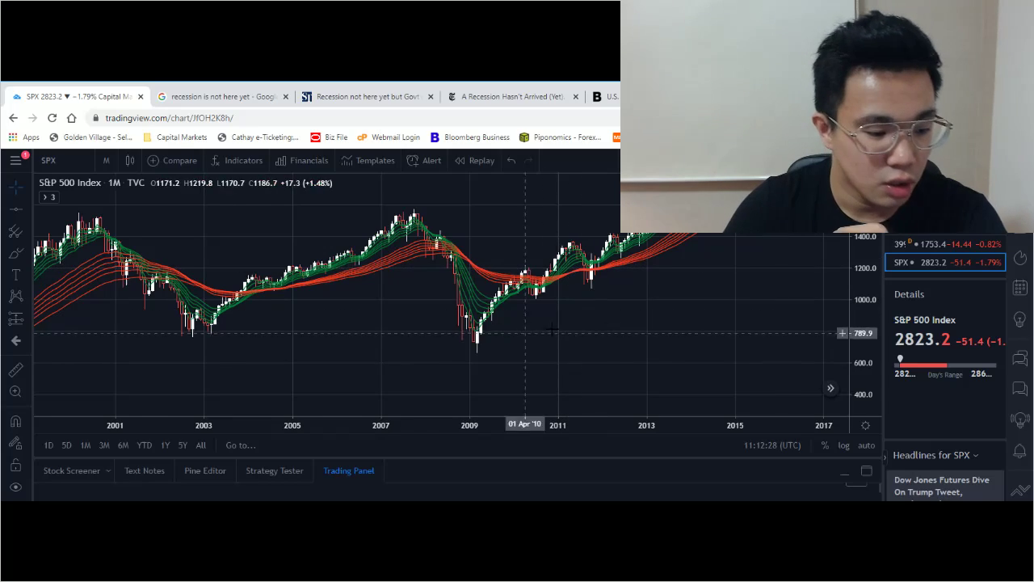
{"action": "left_click_drag", "start_coordinate": [369, 328], "coordinate": [426, 339]}
{"action": "scroll", "coordinate": [618, 295], "scroll_direction": "right", "scroll_amount": 10}
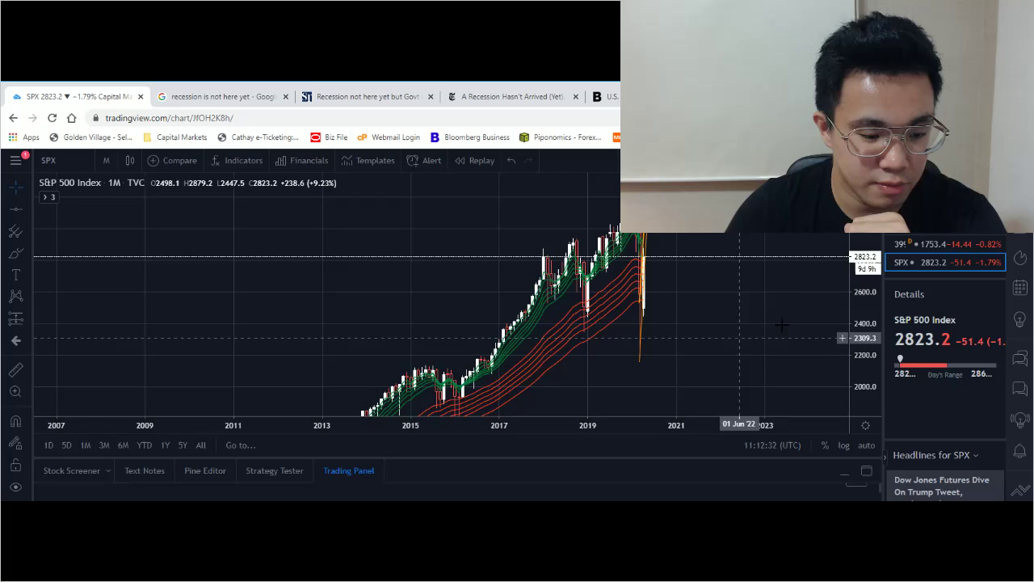
Step: Zoom the time axis into 2014–2021 so the monthly candles around the early-2020 drop are readable
{"action": "scroll", "coordinate": [246, 421], "scroll_direction": "up", "scroll_amount": 3}
{"action": "left_click_drag", "start_coordinate": [246, 422], "coordinate": [657, 422]}
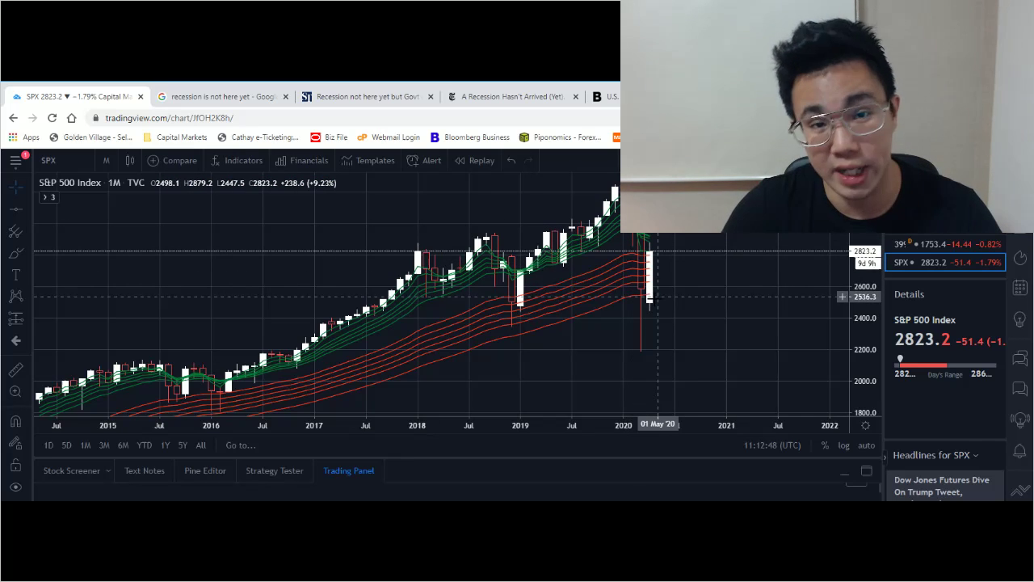
{"action": "scroll", "coordinate": [654, 321], "scroll_direction": "left", "scroll_amount": 2}
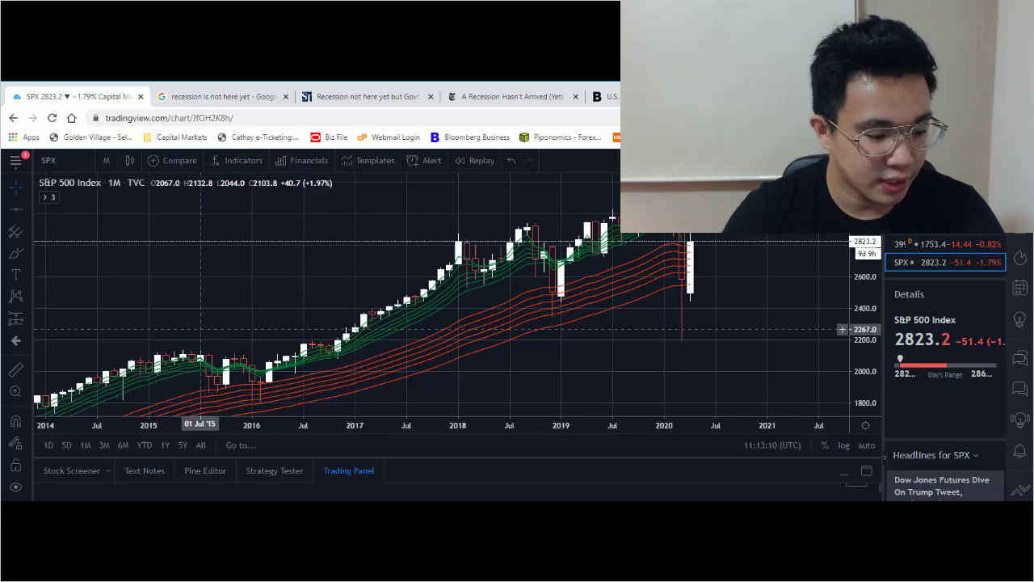
Step: Pan back to 2003–2010 and stretch the price scale to about 700–1200 around the 2008 crash
{"action": "left_click_drag", "start_coordinate": [202, 257], "coordinate": [517, 354]}
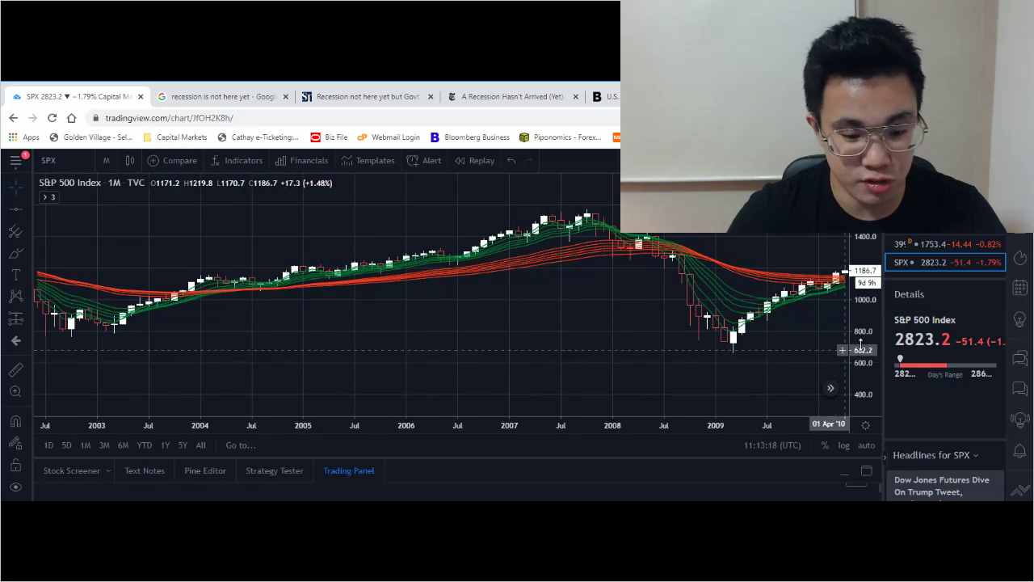
{"action": "left_click_drag", "start_coordinate": [858, 345], "coordinate": [858, 388]}
{"action": "left_click_drag", "start_coordinate": [543, 306], "coordinate": [597, 369]}
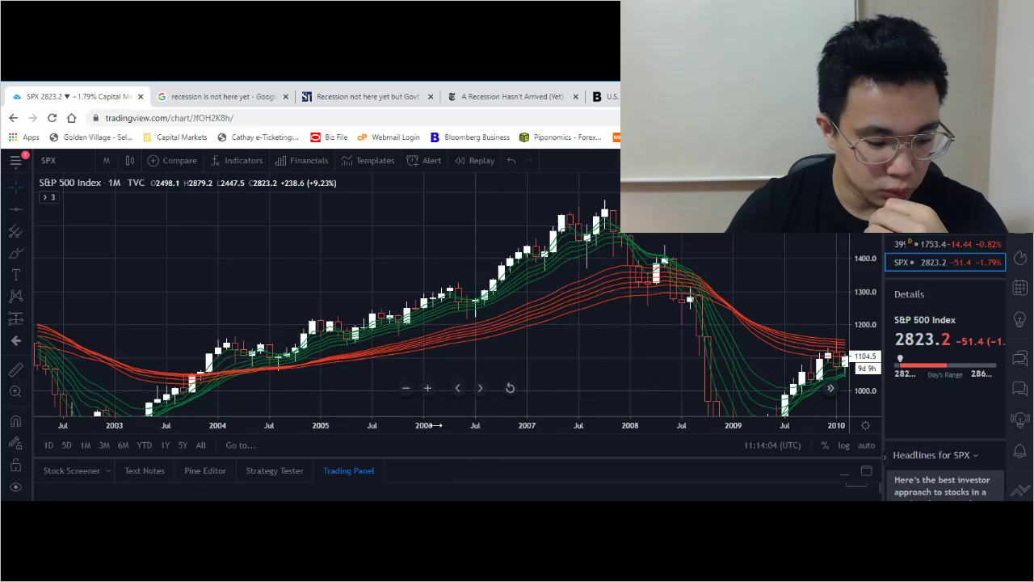
Step: Frame 1994–2007 and draw a Fib Retracement from the Dec '94 low to the 2000 peak at 1561.3
{"action": "left_click_drag", "start_coordinate": [432, 425], "coordinate": [668, 201]}
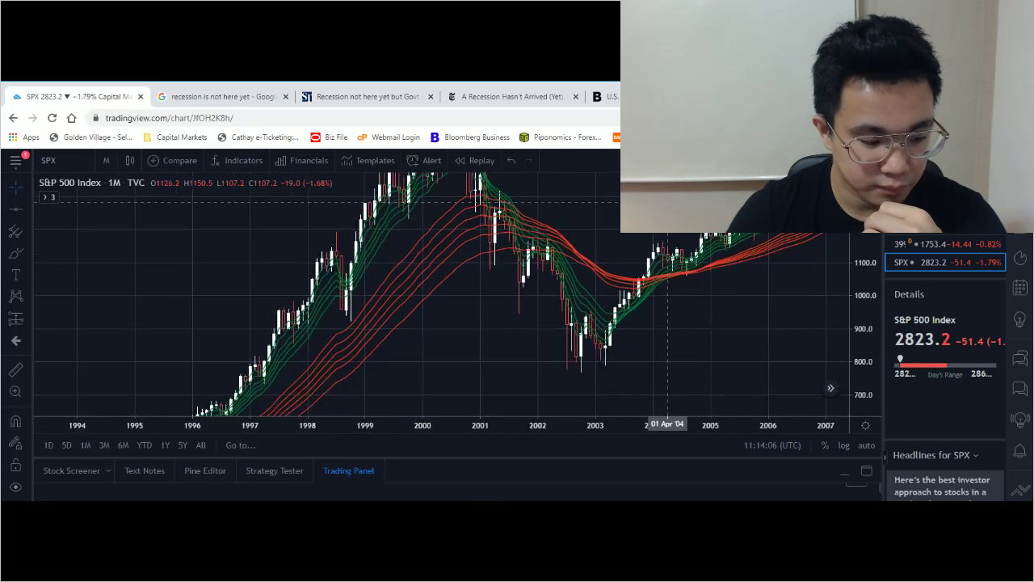
{"action": "scroll", "coordinate": [597, 258], "scroll_direction": "left", "scroll_amount": 5}
{"action": "scroll", "coordinate": [518, 340], "scroll_direction": "left", "scroll_amount": 2}
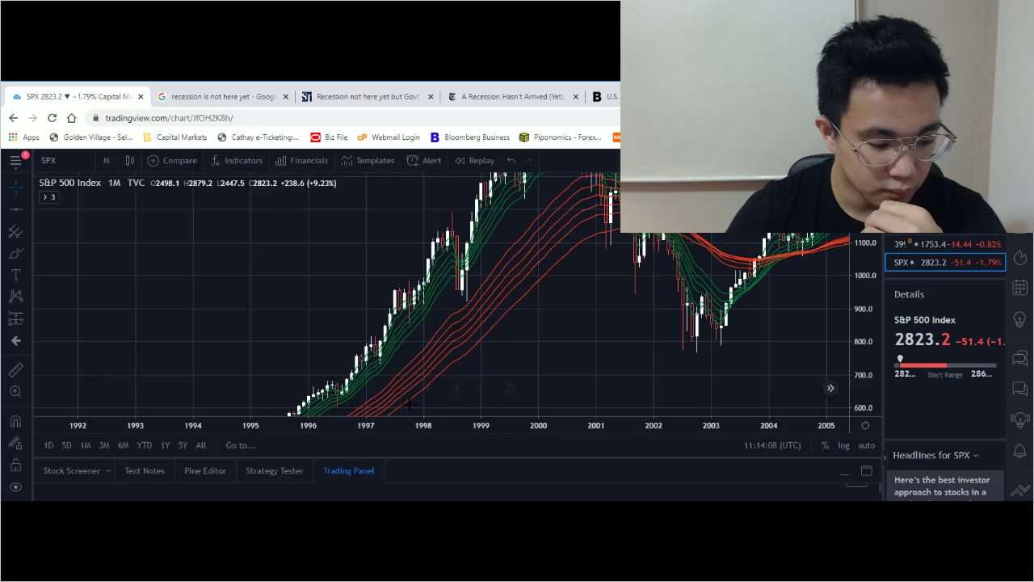
{"action": "scroll", "coordinate": [614, 288], "scroll_direction": "down", "scroll_amount": 3}
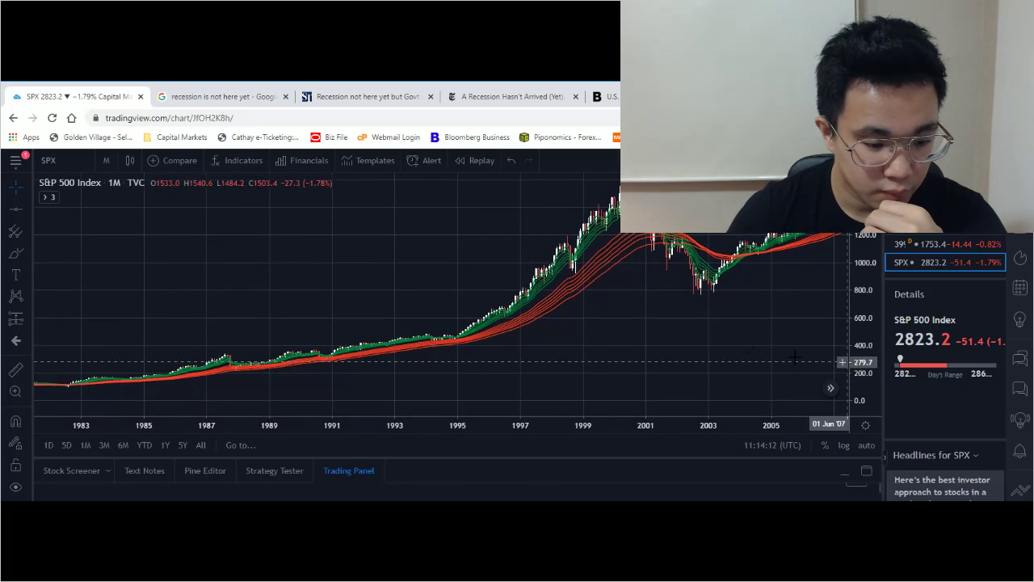
{"action": "scroll", "coordinate": [695, 360], "scroll_direction": "right", "scroll_amount": 2}
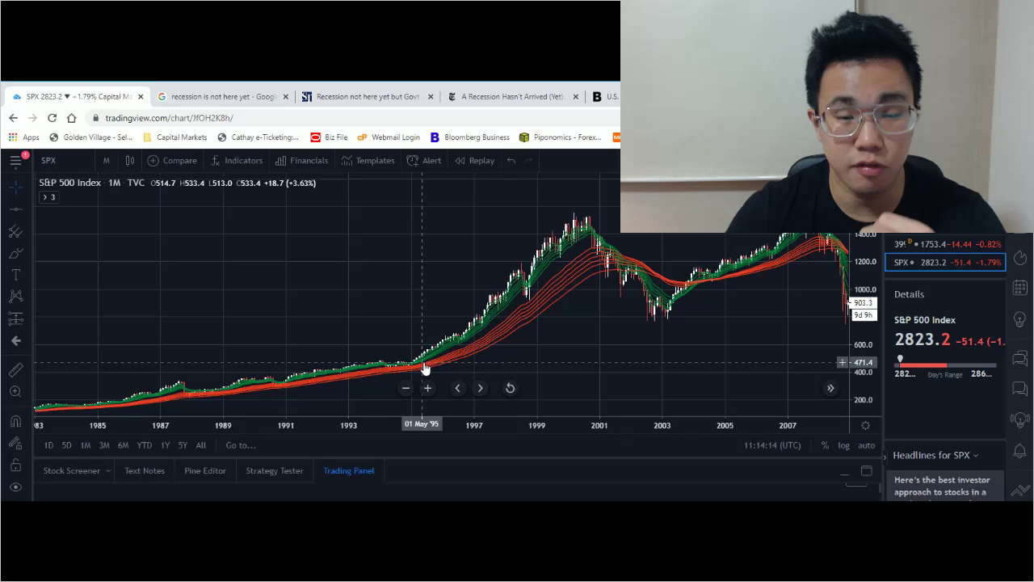
{"action": "left_click", "coordinate": [28, 230]}
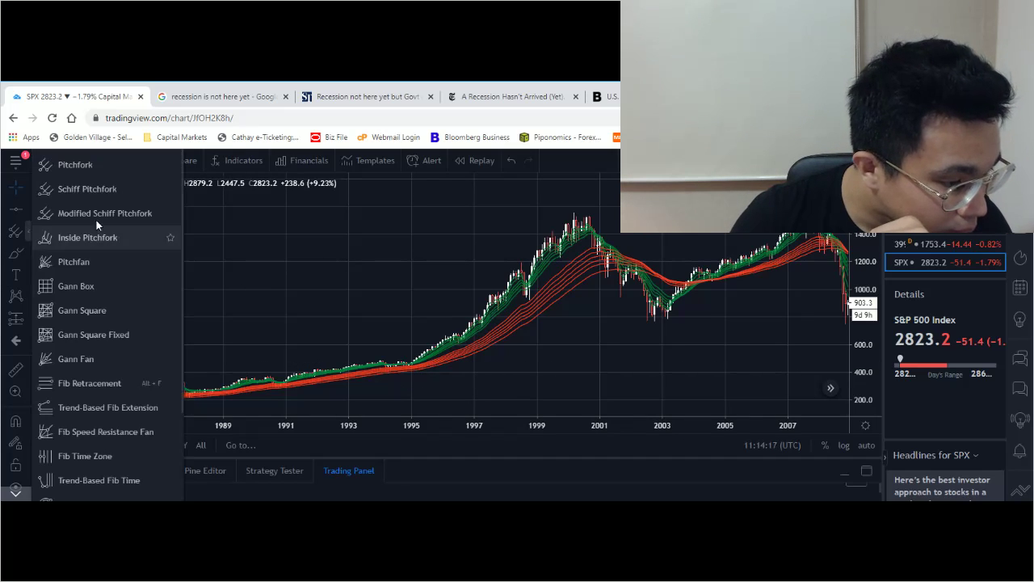
{"action": "left_click", "coordinate": [88, 387]}
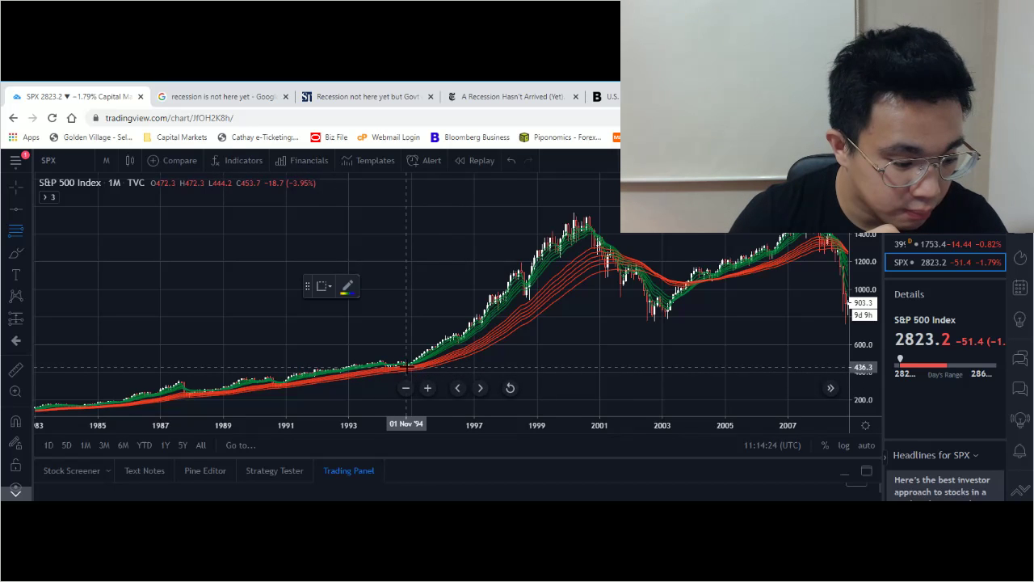
{"action": "left_click", "coordinate": [408, 366]}
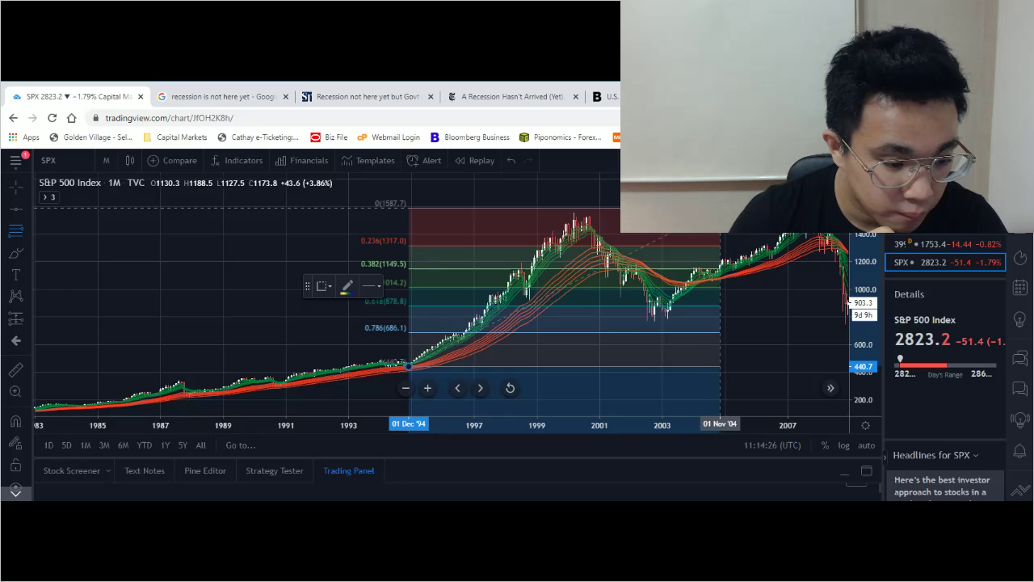
{"action": "left_click", "coordinate": [720, 209]}
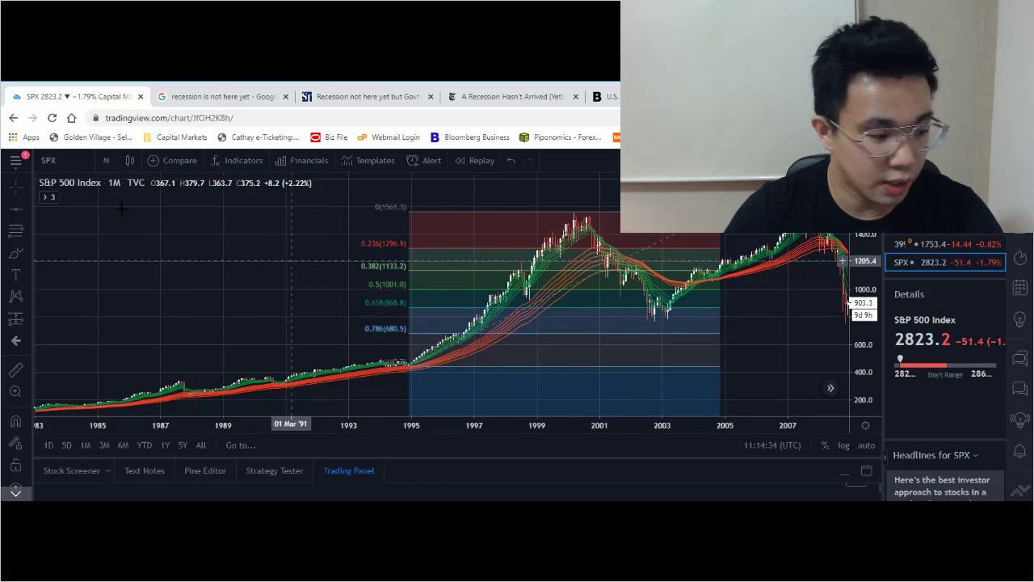
Step: Draw a trial trend line from the 2000 peak, then delete it
{"action": "left_click", "coordinate": [29, 210]}
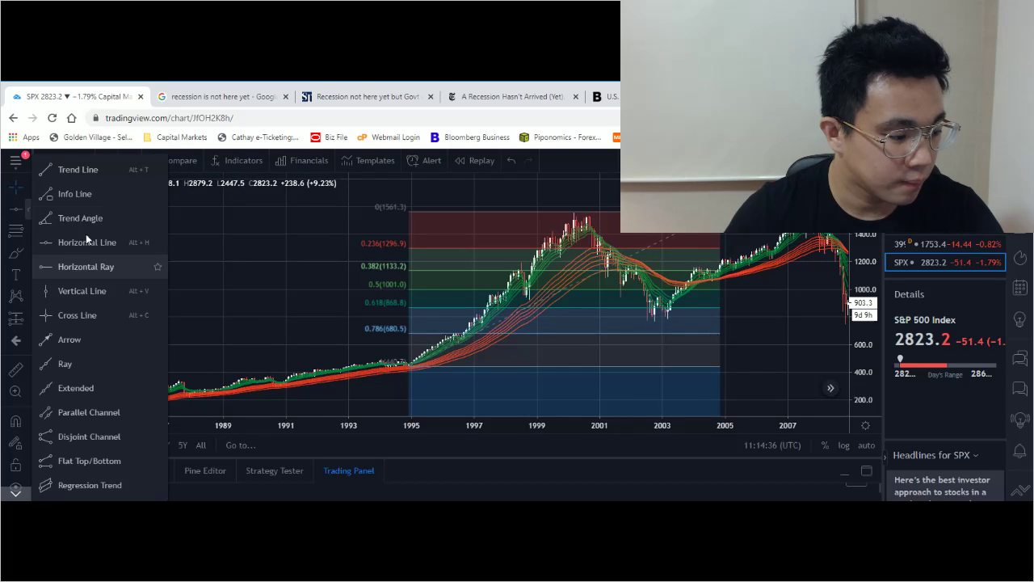
{"action": "left_click", "coordinate": [77, 169]}
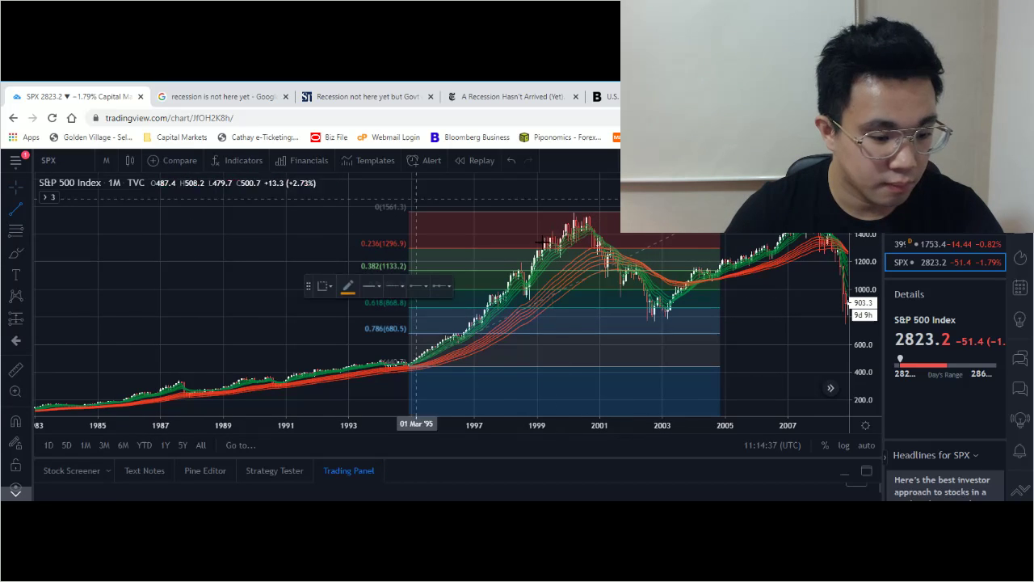
{"action": "left_click", "coordinate": [576, 214]}
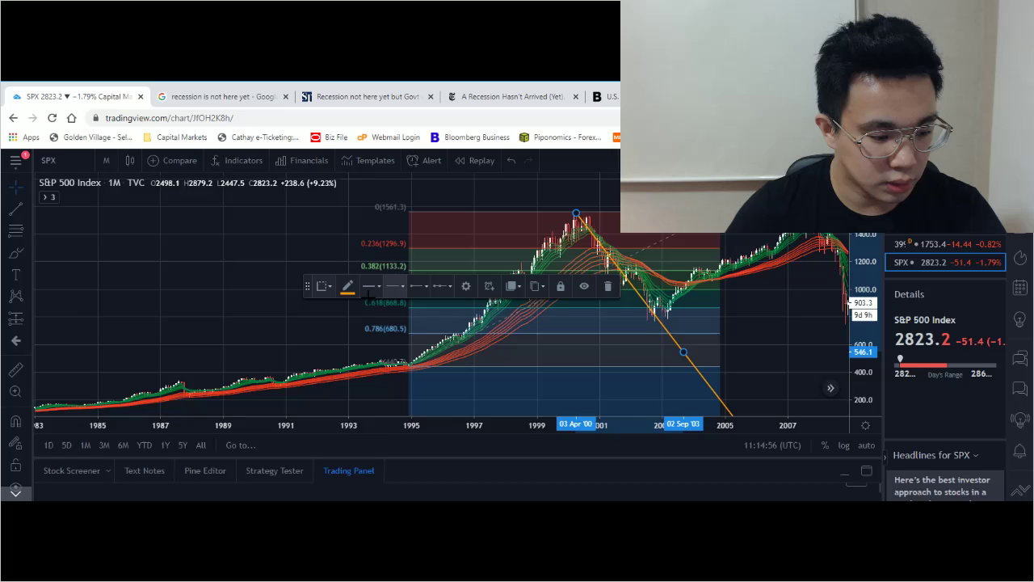
{"action": "left_click", "coordinate": [735, 364]}
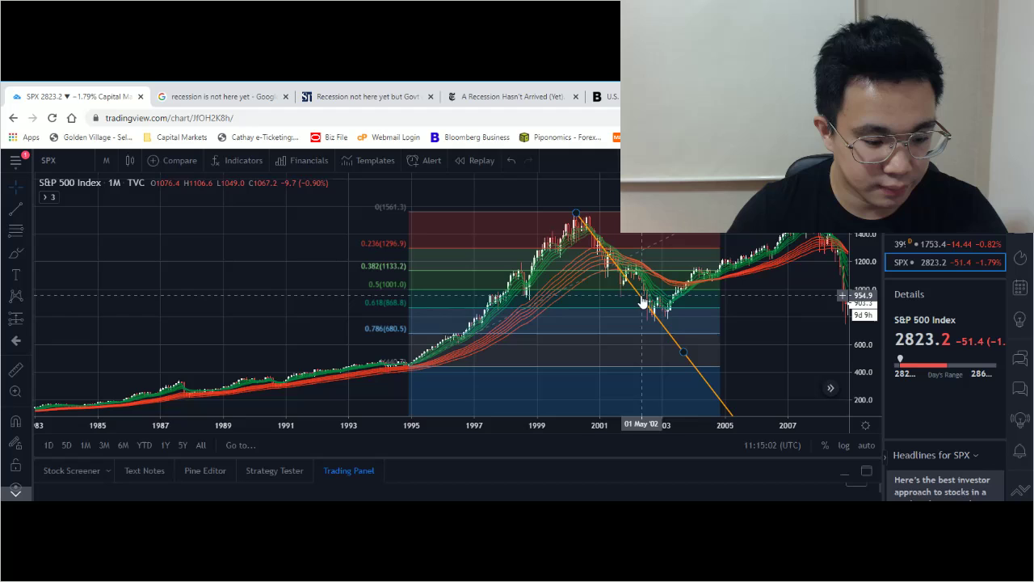
{"action": "left_click", "coordinate": [642, 303]}
{"action": "key", "text": "Delete"}
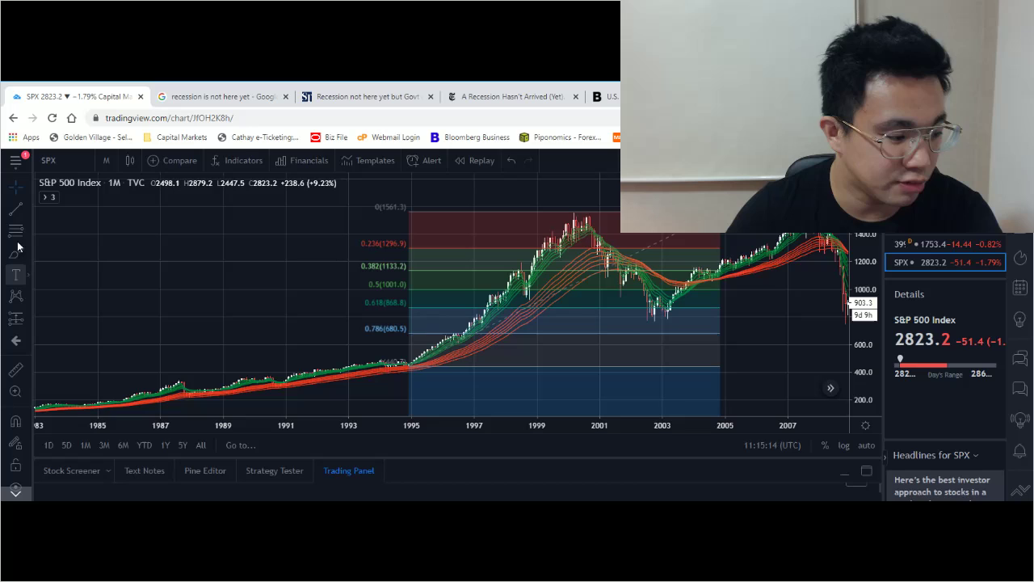
Step: Add a horizontal ray at 867.0 just under the 0.618 level and color it cyan
{"action": "left_click", "coordinate": [29, 211]}
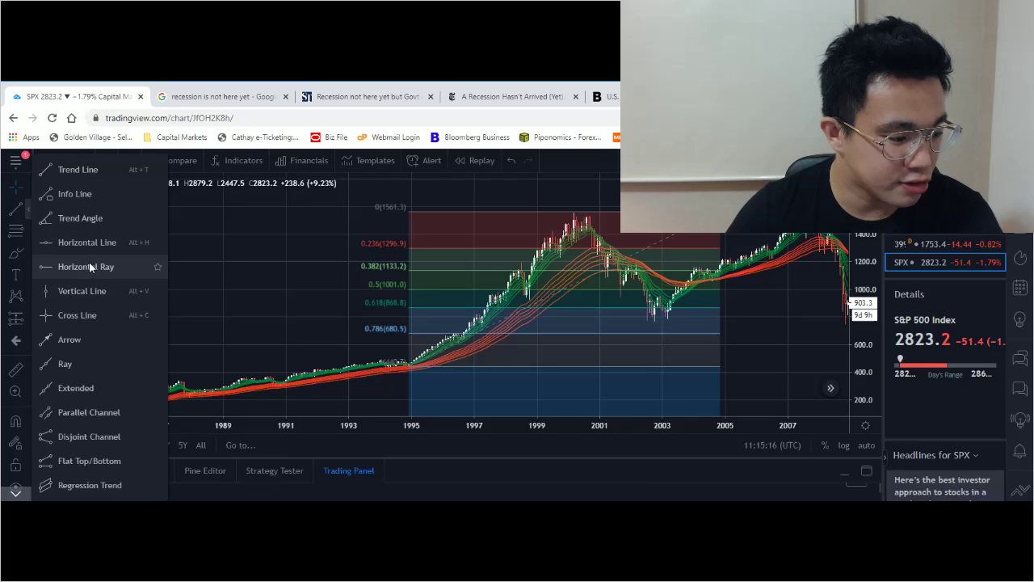
{"action": "left_click", "coordinate": [118, 266]}
{"action": "left_click", "coordinate": [229, 301]}
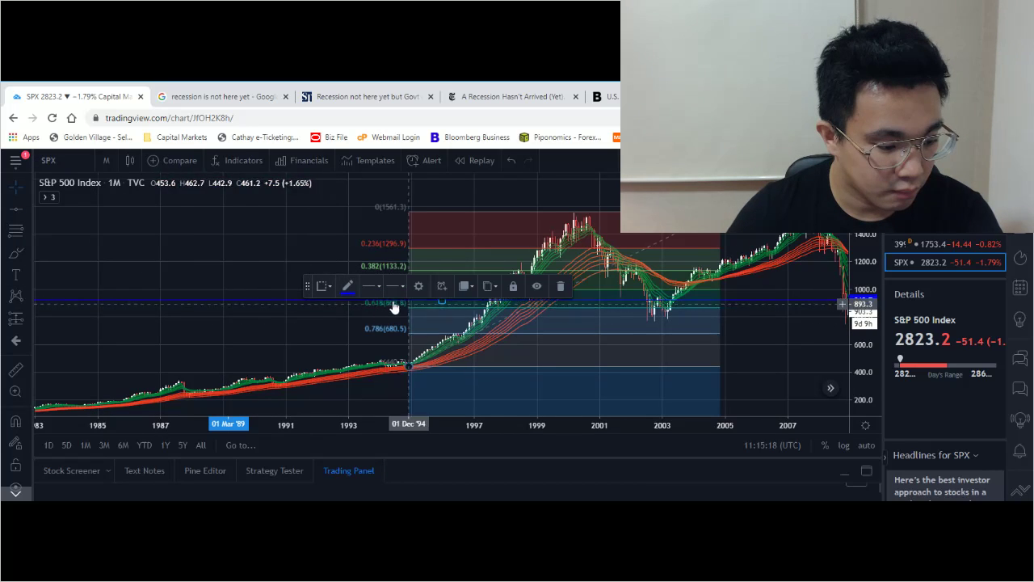
{"action": "mouse_move", "coordinate": [414, 301]}
{"action": "left_mouse_down"}
{"action": "mouse_move", "coordinate": [362, 301]}
{"action": "mouse_move", "coordinate": [425, 307]}
{"action": "left_mouse_up"}
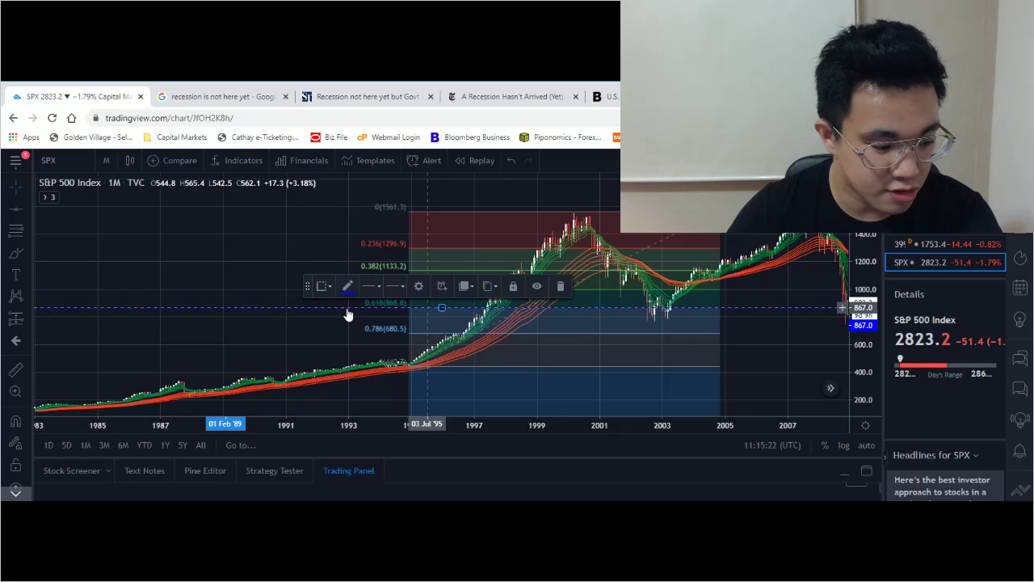
{"action": "left_click", "coordinate": [223, 332]}
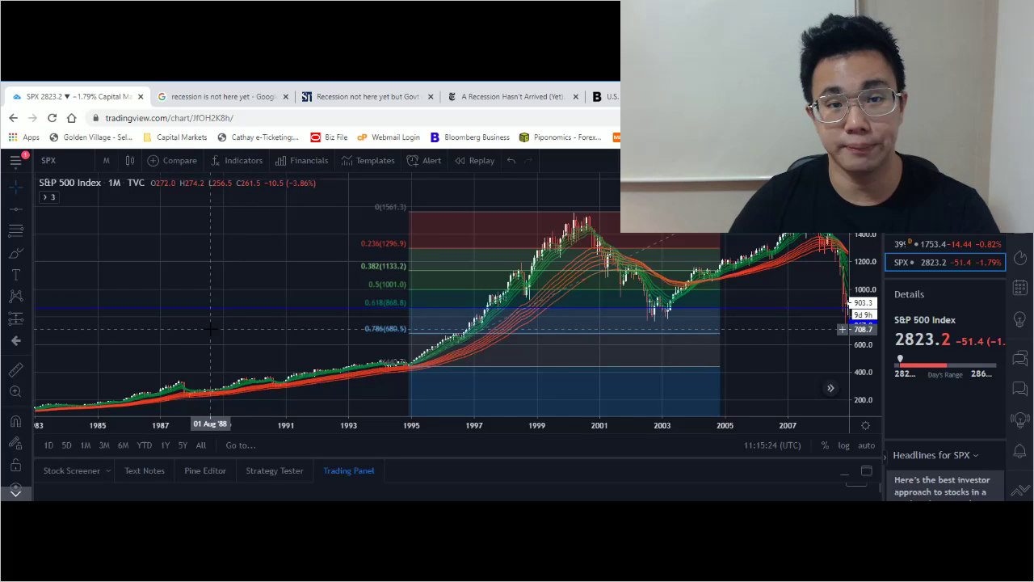
{"action": "left_click", "coordinate": [237, 312]}
{"action": "left_click", "coordinate": [347, 286]}
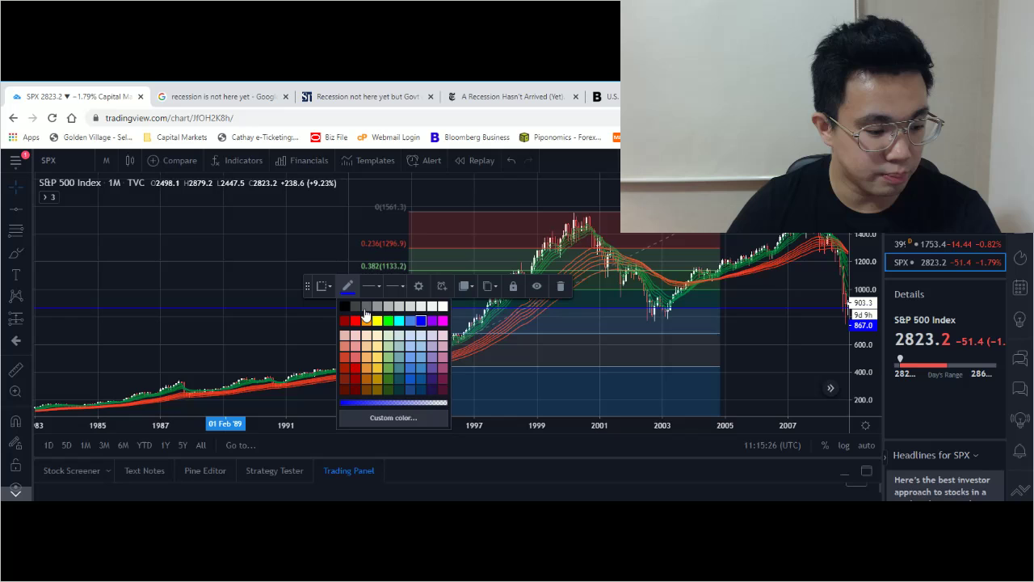
{"action": "left_click", "coordinate": [400, 322]}
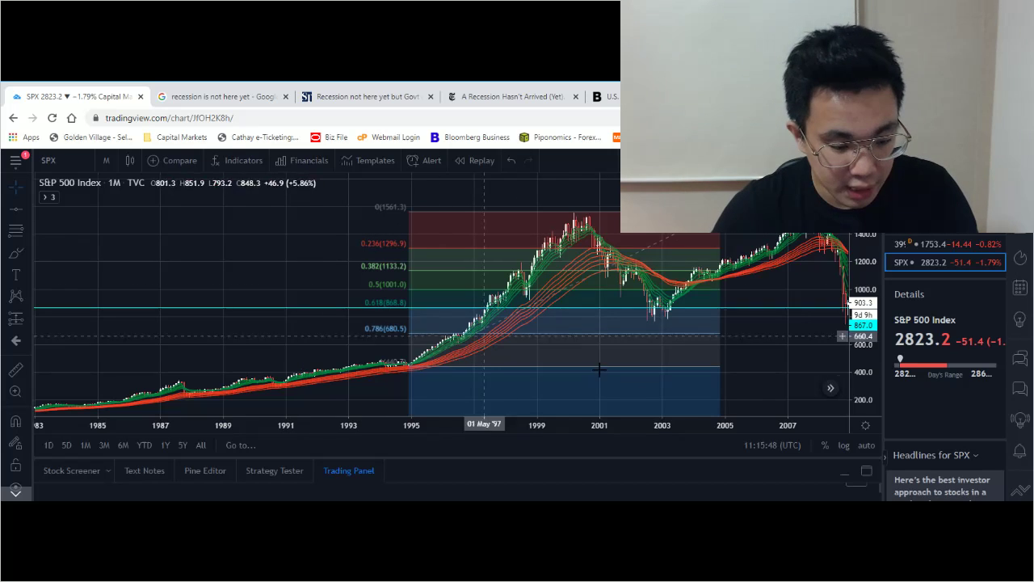
Step: Drag the Fib retracement's right edge out to Jul '11, putting its 0.618 level at 873.8
{"action": "left_click_drag", "start_coordinate": [780, 360], "coordinate": [636, 356]}
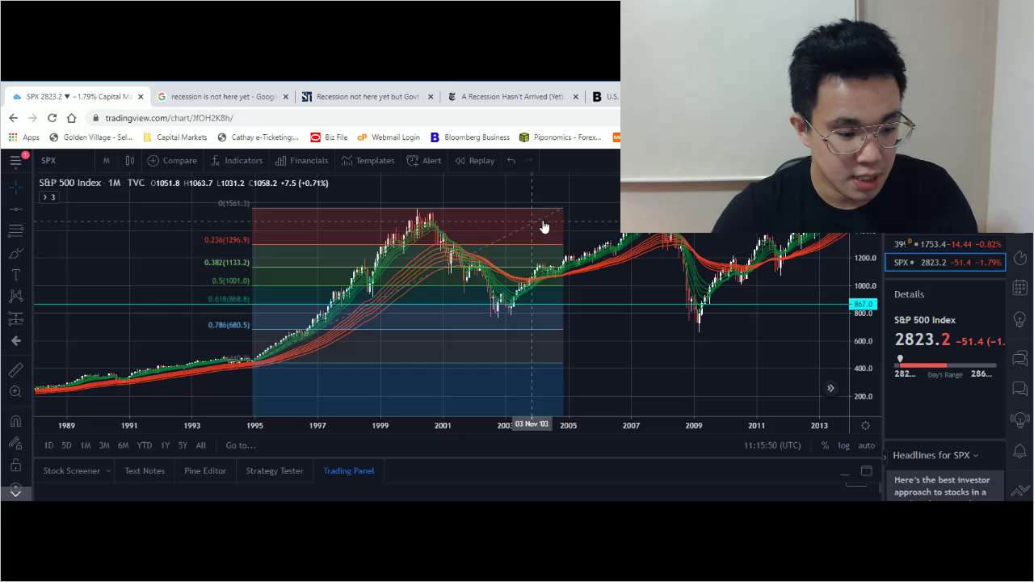
{"action": "left_click", "coordinate": [568, 211]}
{"action": "left_click_drag", "start_coordinate": [606, 211], "coordinate": [772, 203]}
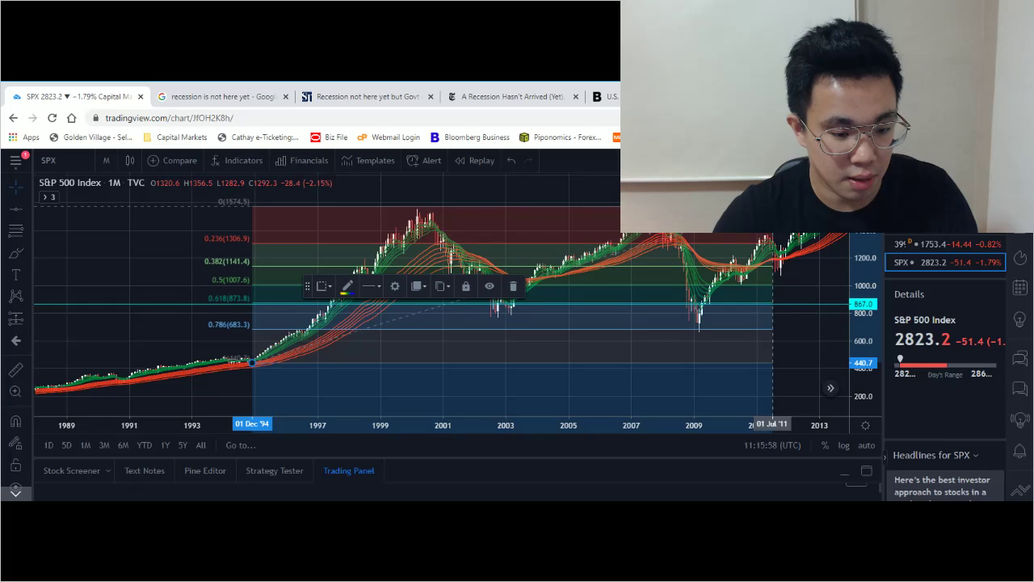
{"action": "left_click", "coordinate": [782, 321]}
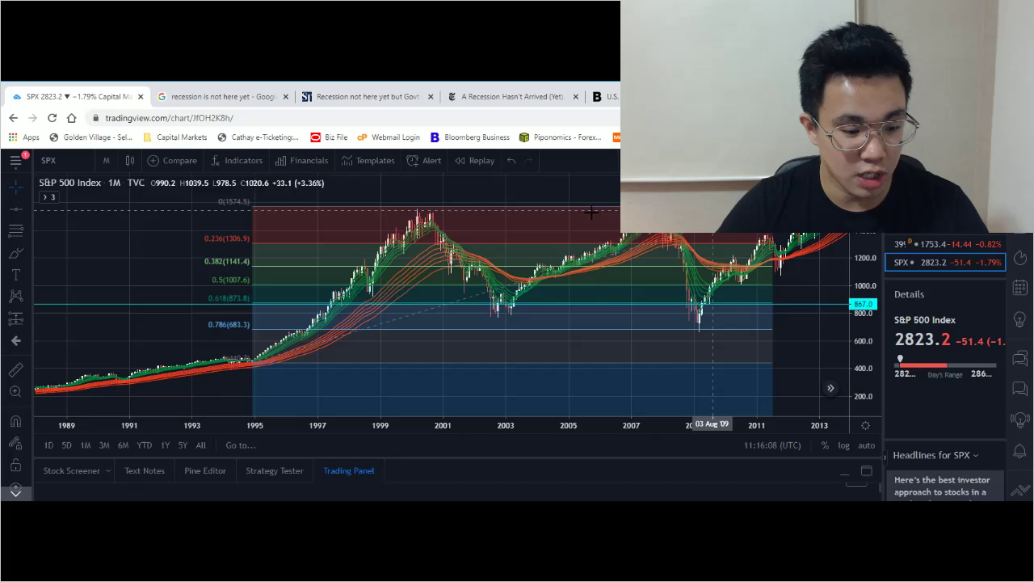
Step: Draw a horizontal line on the top Fibonacci level at 1574.5 and color it orange
{"action": "left_click", "coordinate": [15, 209]}
{"action": "left_click", "coordinate": [442, 224]}
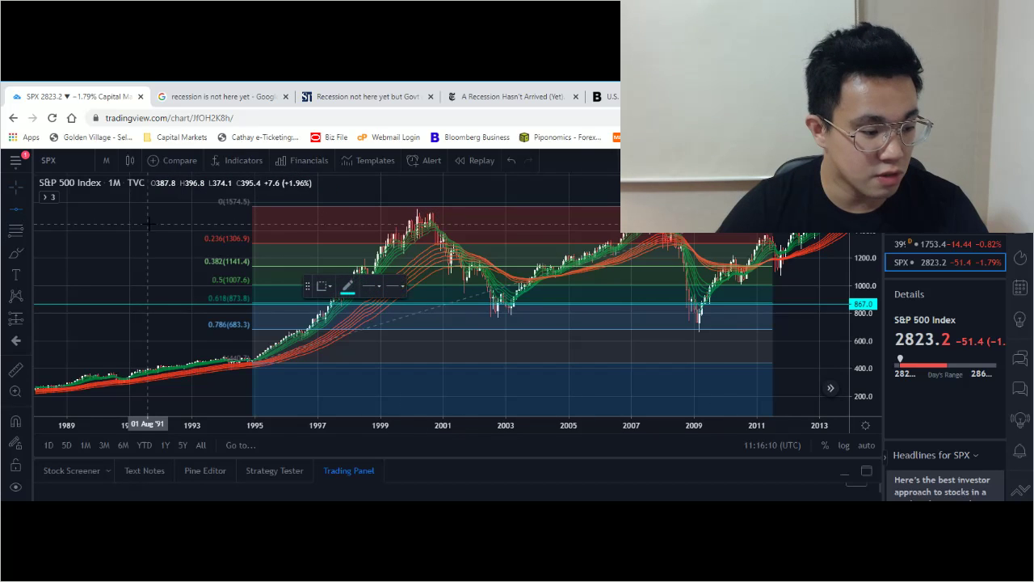
{"action": "left_click_drag", "start_coordinate": [442, 224], "coordinate": [452, 213]}
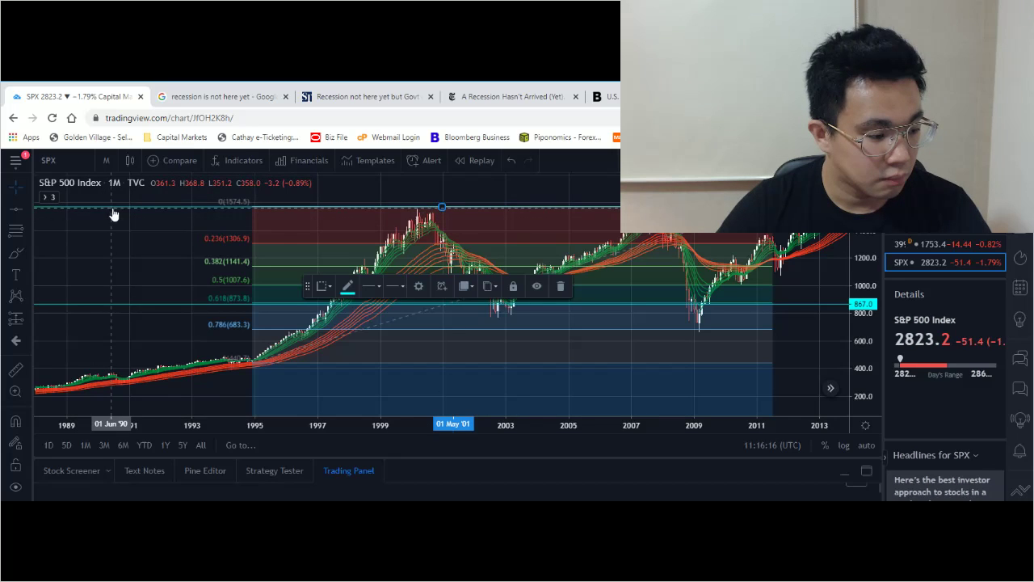
{"action": "left_click", "coordinate": [347, 287]}
{"action": "left_click", "coordinate": [366, 321]}
{"action": "left_click", "coordinate": [123, 260]}
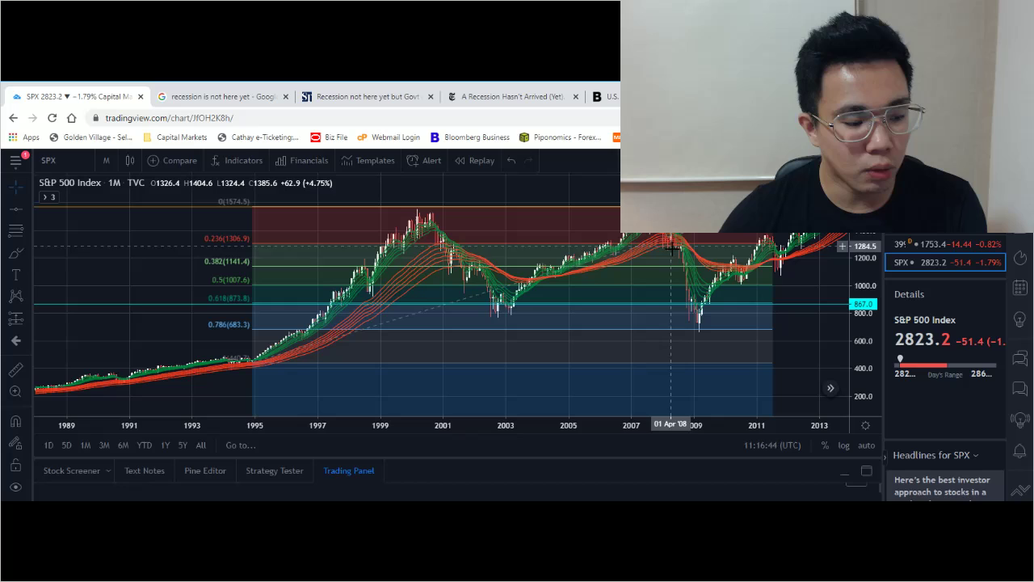
Step: Draw a horizontal line at 682.4 on the 0.786 Fibonacci level and color it teal
{"action": "left_click", "coordinate": [15, 208]}
{"action": "left_click", "coordinate": [180, 344]}
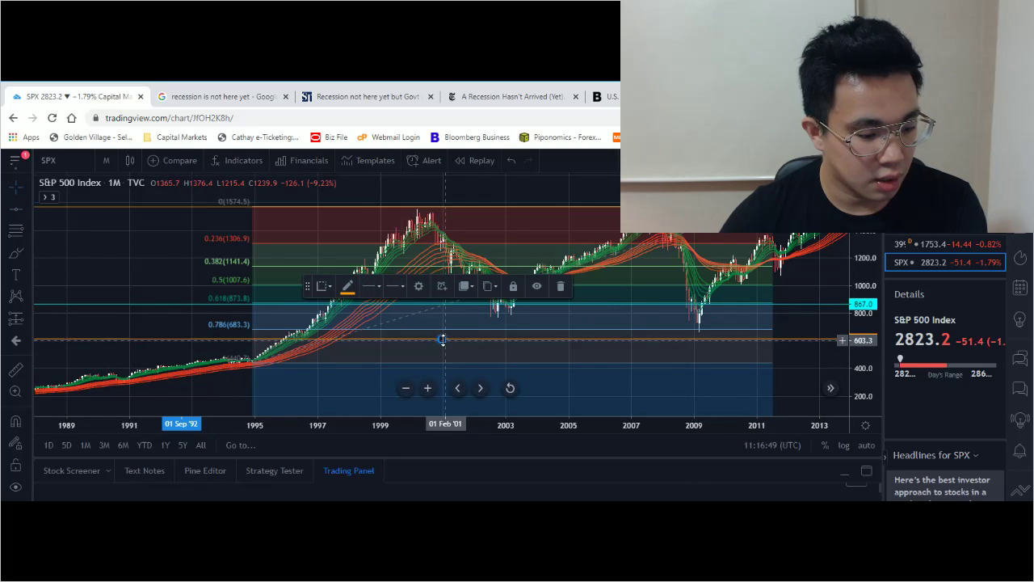
{"action": "left_click_drag", "start_coordinate": [442, 339], "coordinate": [442, 331]}
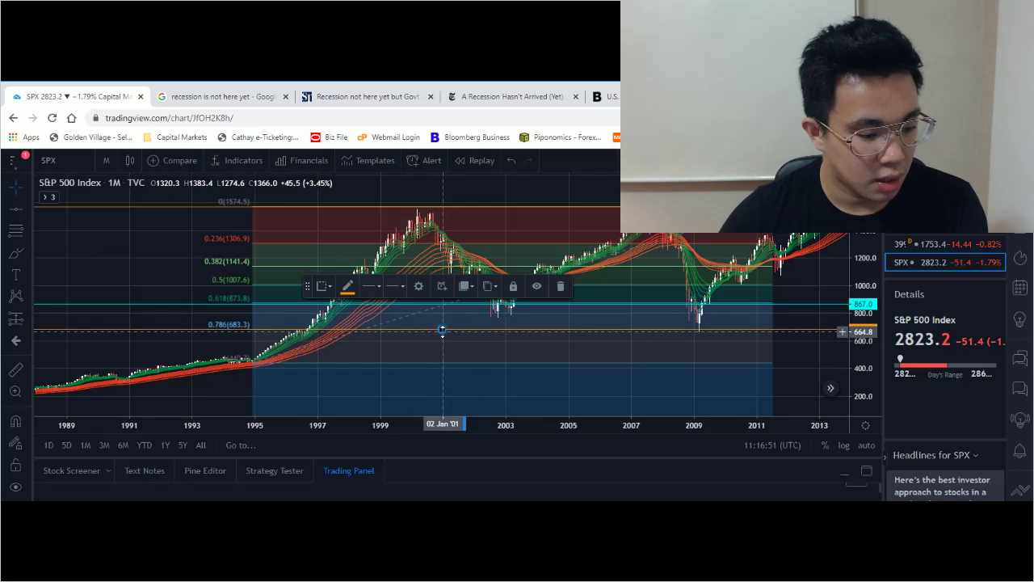
{"action": "left_click", "coordinate": [347, 286]}
{"action": "left_click", "coordinate": [399, 322]}
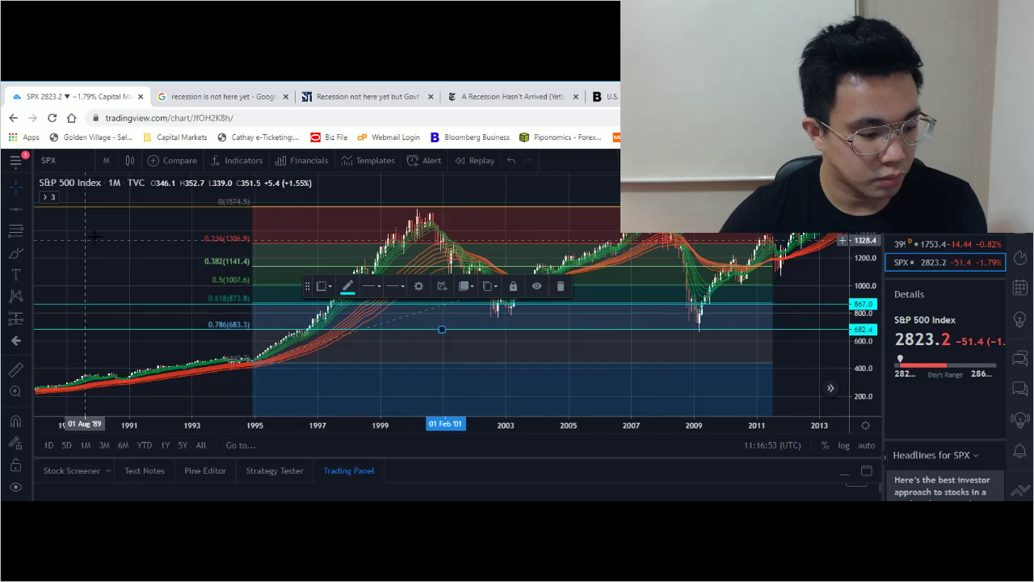
{"action": "left_click", "coordinate": [137, 238]}
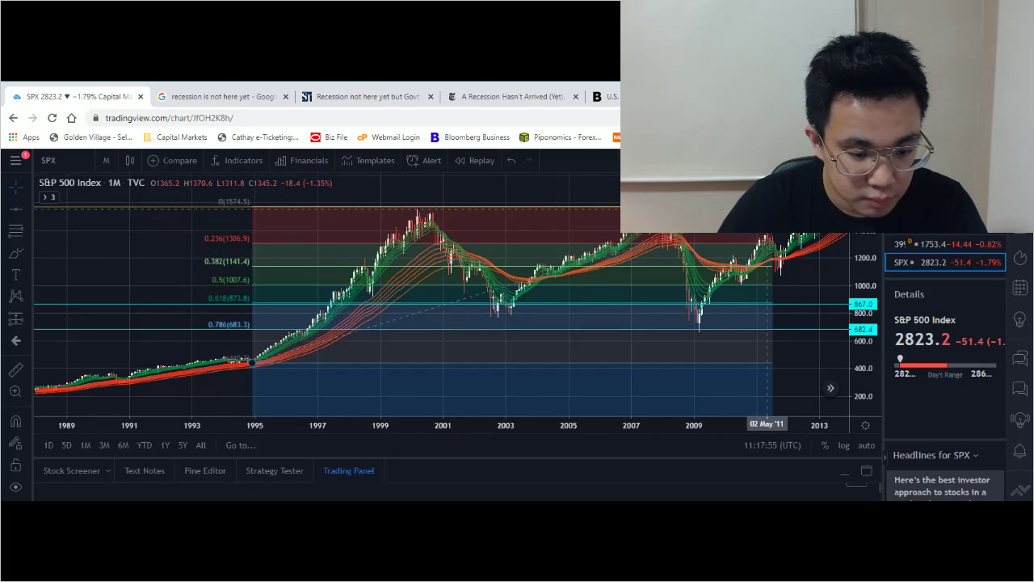
Step: Delete the old Fibonacci retracement and move the cyan 867 level line down to about 691
{"action": "left_click", "coordinate": [763, 329]}
{"action": "key", "text": "Delete"}
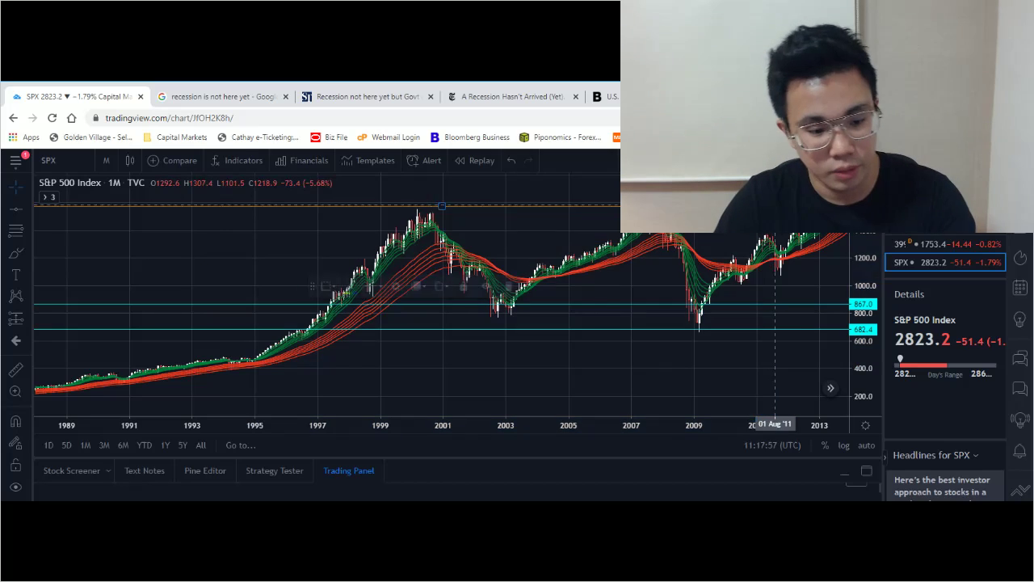
{"action": "left_click", "coordinate": [750, 303]}
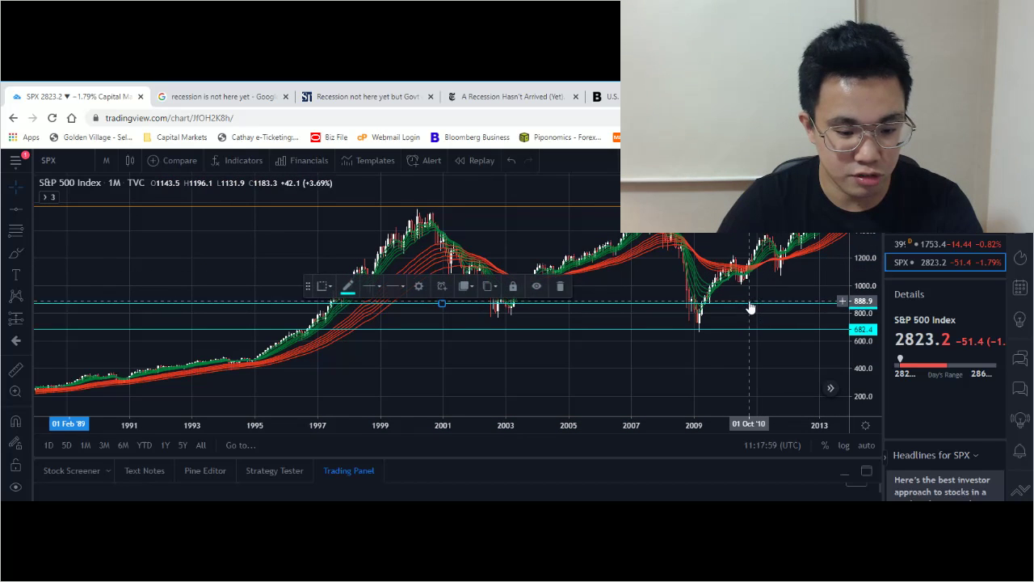
{"action": "left_click_drag", "start_coordinate": [750, 310], "coordinate": [483, 247]}
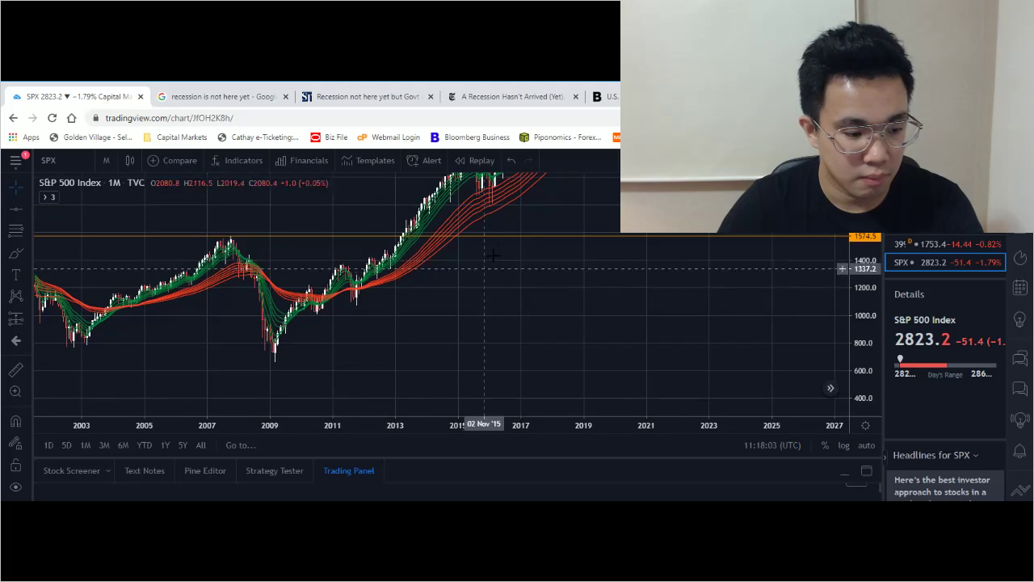
Step: Pan and rescale the chart to show 2001–2025 with prices up to about 3200
{"action": "left_click_drag", "start_coordinate": [570, 258], "coordinate": [803, 304]}
{"action": "left_click_drag", "start_coordinate": [477, 319], "coordinate": [496, 368]}
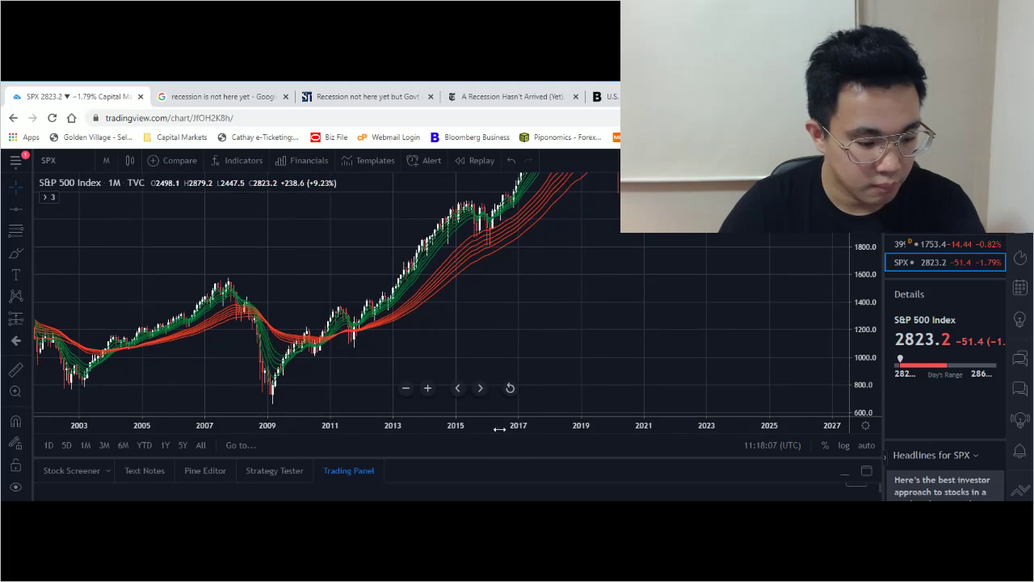
{"action": "left_click_drag", "start_coordinate": [840, 258], "coordinate": [614, 404]}
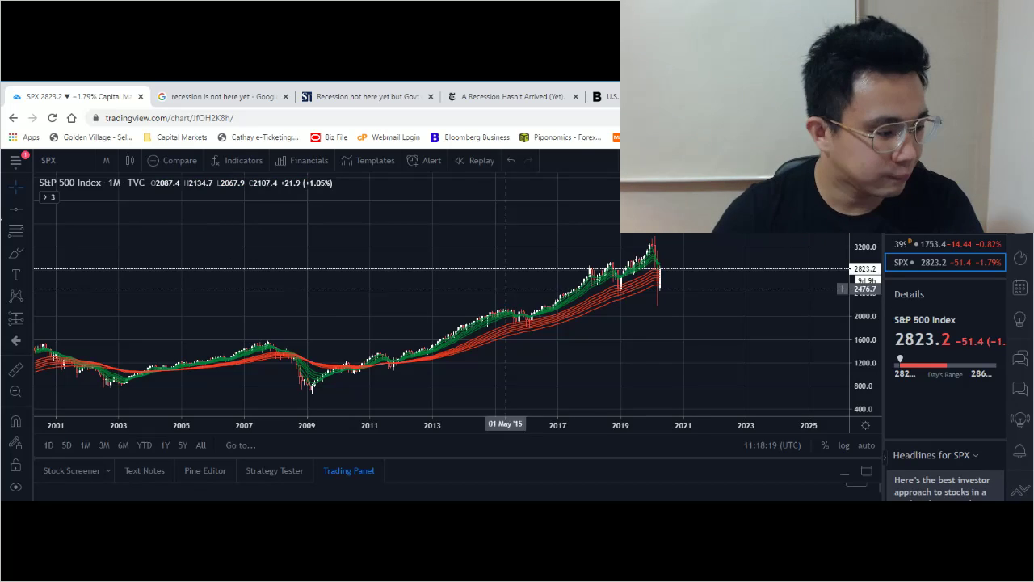
Step: Draw a Fib Retracement from the March 2009 low of 620.3 to a 3389.2 top near February 2023
{"action": "left_click", "coordinate": [28, 212]}
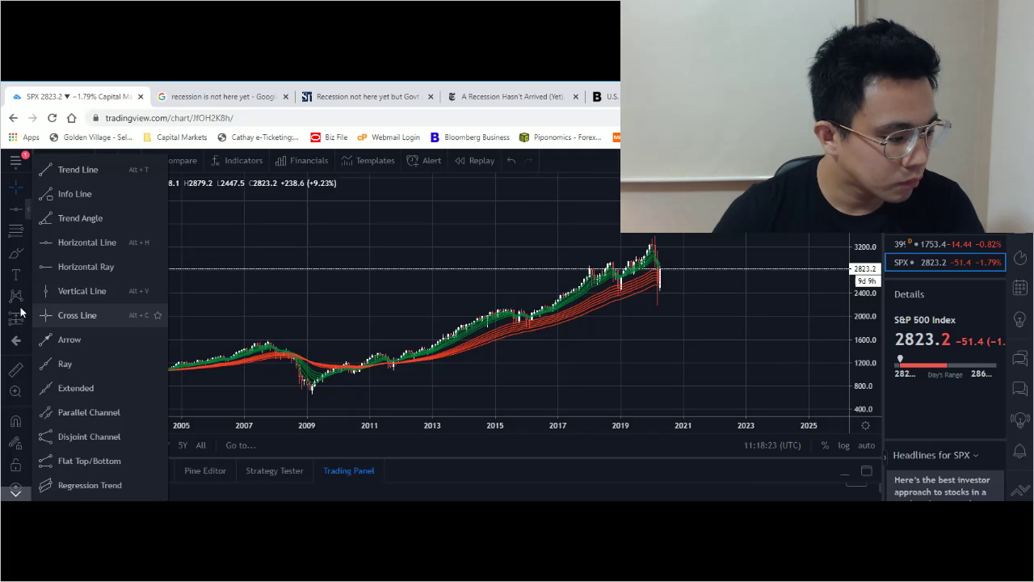
{"action": "left_click", "coordinate": [19, 229]}
{"action": "left_click", "coordinate": [28, 230]}
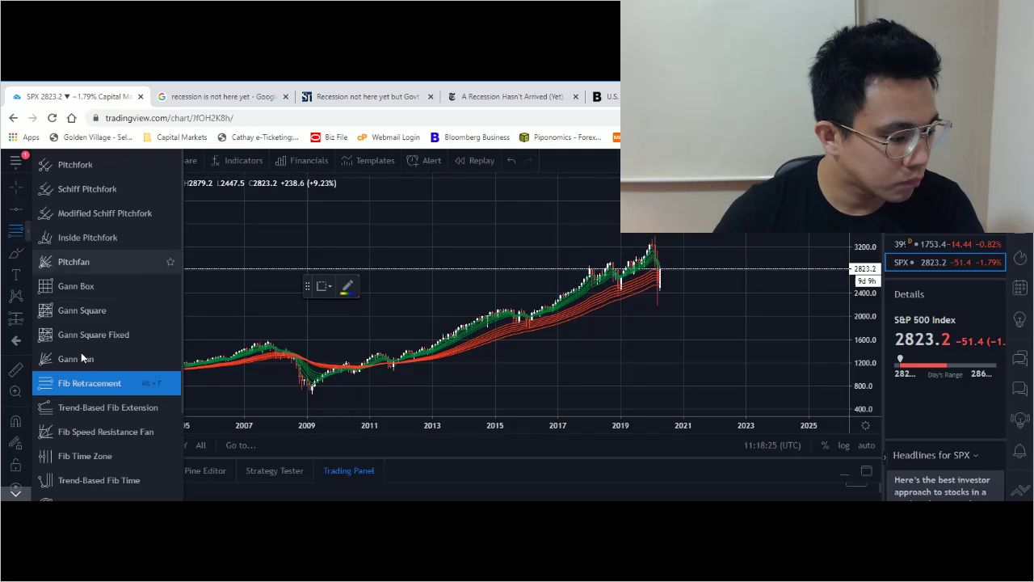
{"action": "left_click", "coordinate": [93, 380]}
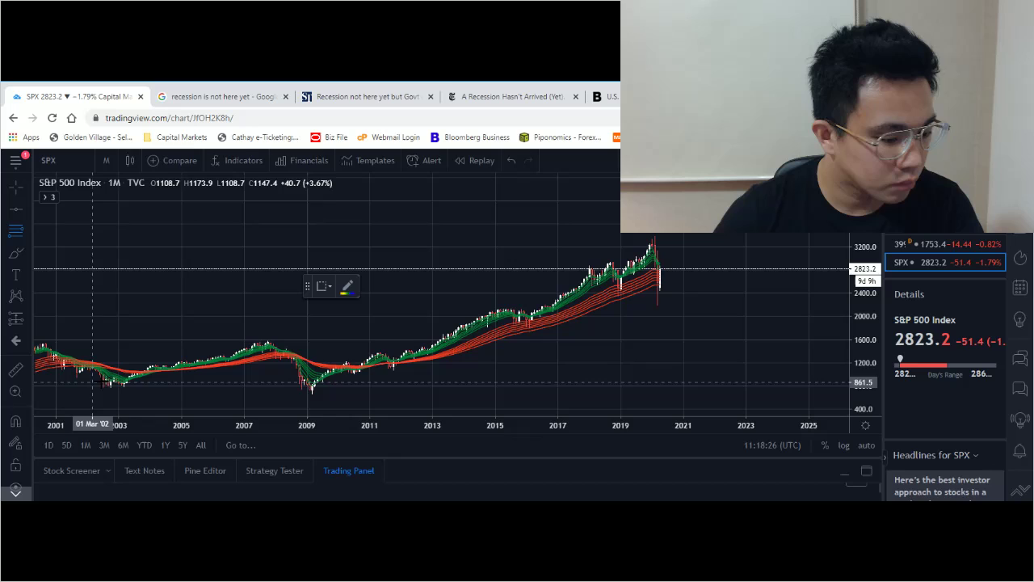
{"action": "left_click", "coordinate": [312, 396]}
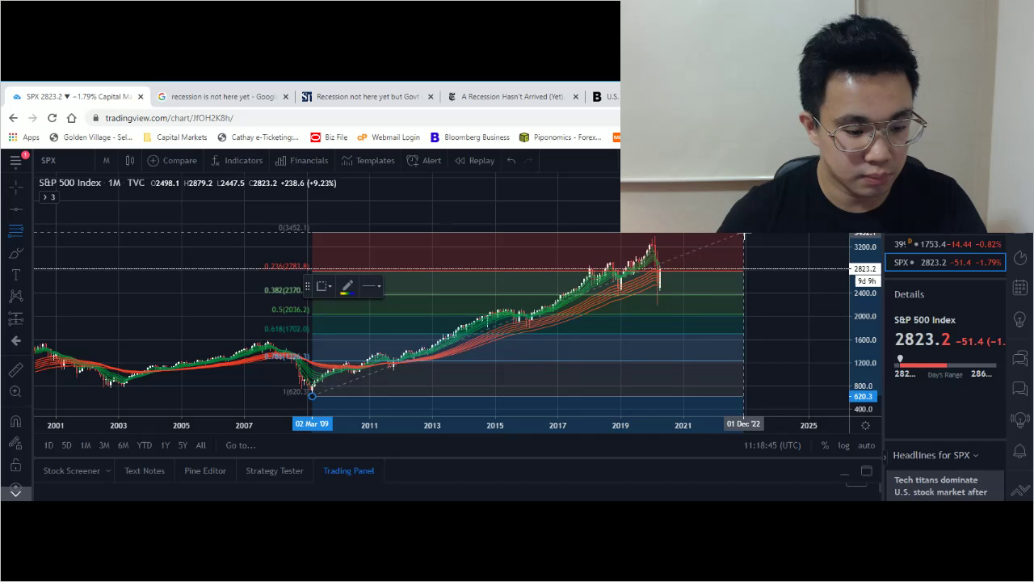
{"action": "left_click", "coordinate": [748, 238]}
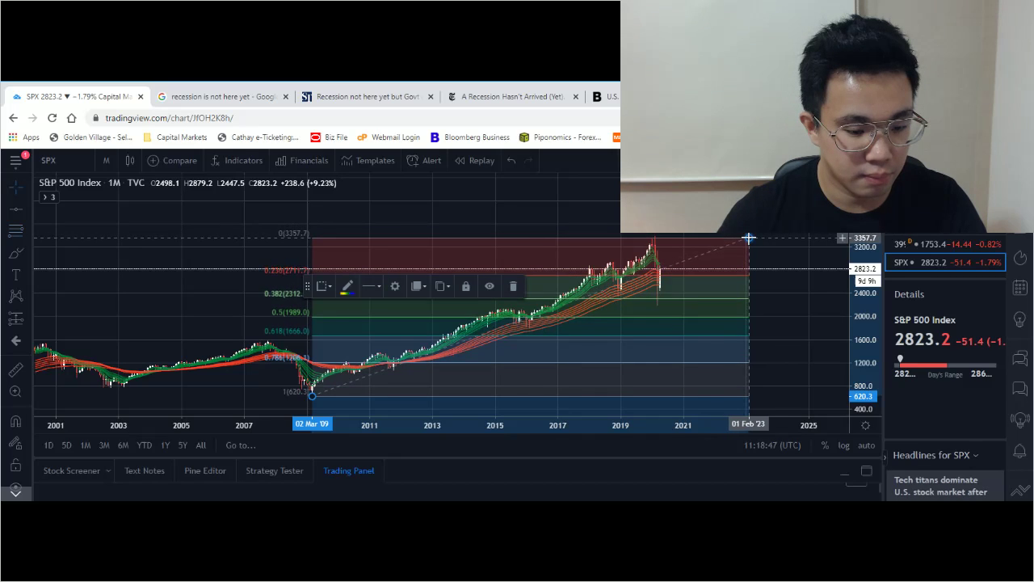
{"action": "left_click_drag", "start_coordinate": [749, 237], "coordinate": [751, 235]}
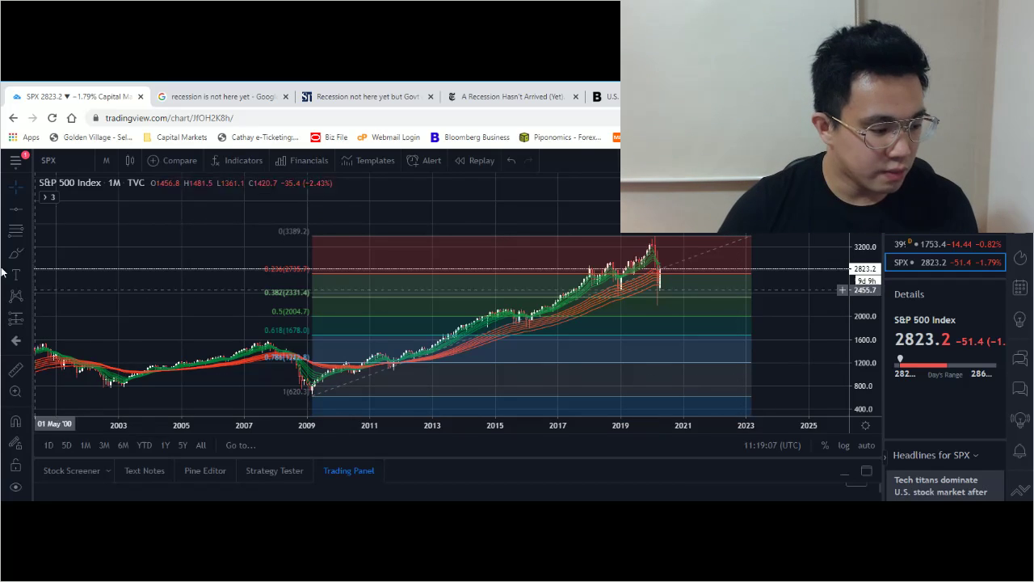
Step: Place a cyan horizontal level line at 2193.5
{"action": "left_click", "coordinate": [16, 209]}
{"action": "left_click", "coordinate": [90, 310]}
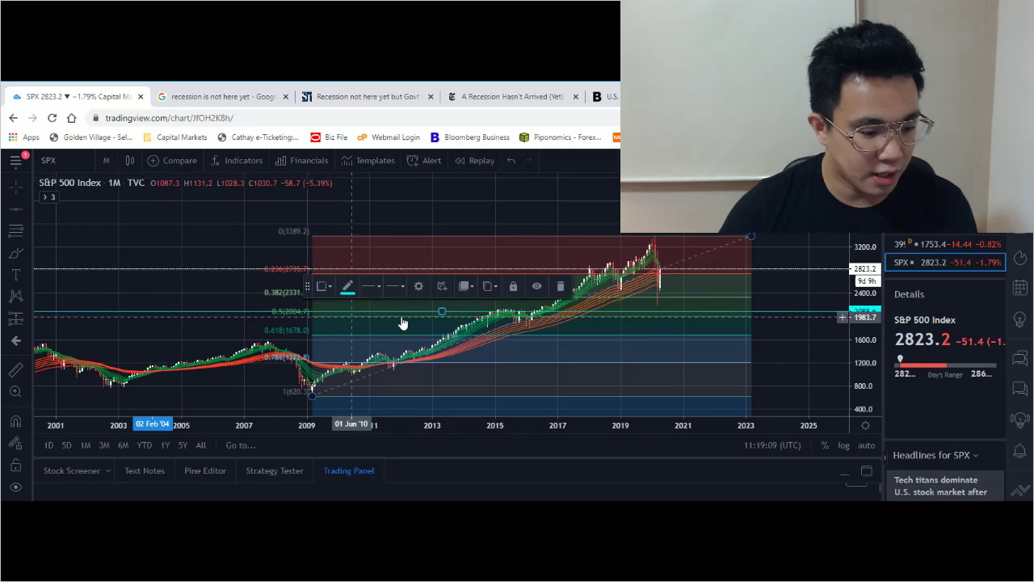
{"action": "mouse_move", "coordinate": [442, 310]}
{"action": "left_mouse_down"}
{"action": "mouse_move", "coordinate": [445, 292]}
{"action": "mouse_move", "coordinate": [444, 305]}
{"action": "left_mouse_up"}
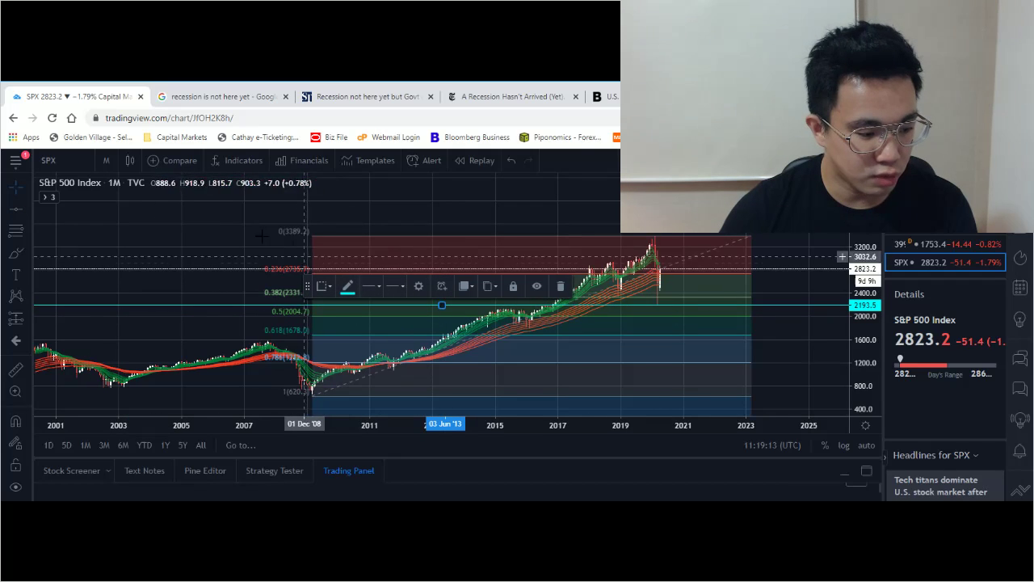
{"action": "left_click", "coordinate": [242, 307]}
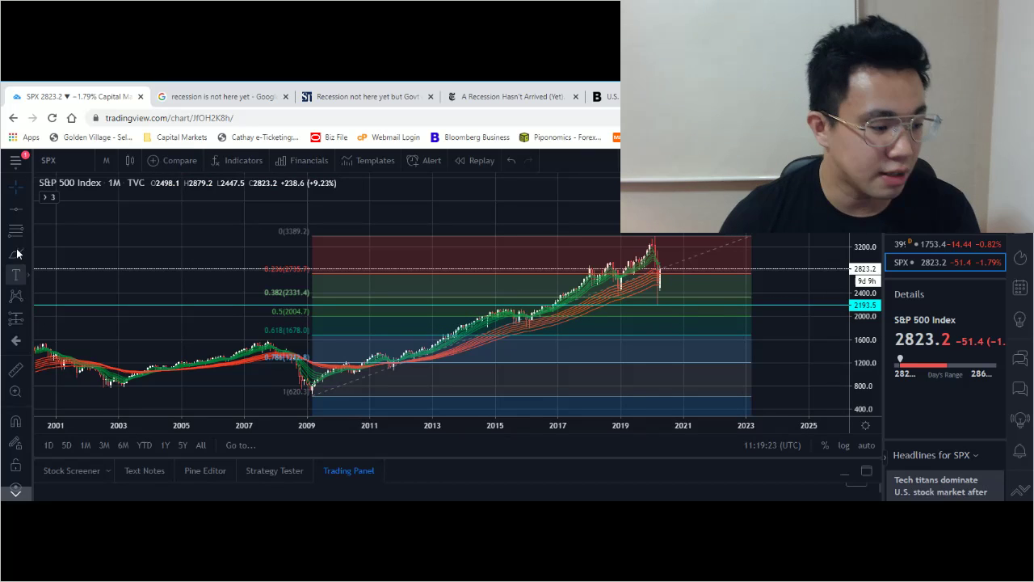
Step: Move the second level line onto the 0.5 retracement at 2004.7 and make it yellow
{"action": "left_click", "coordinate": [202, 305]}
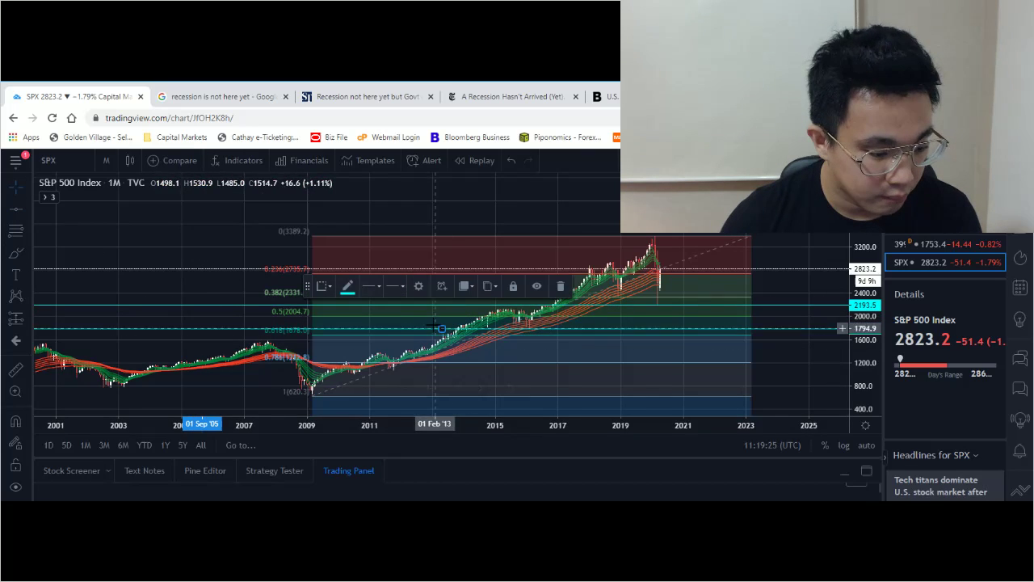
{"action": "left_click_drag", "start_coordinate": [442, 328], "coordinate": [446, 317]}
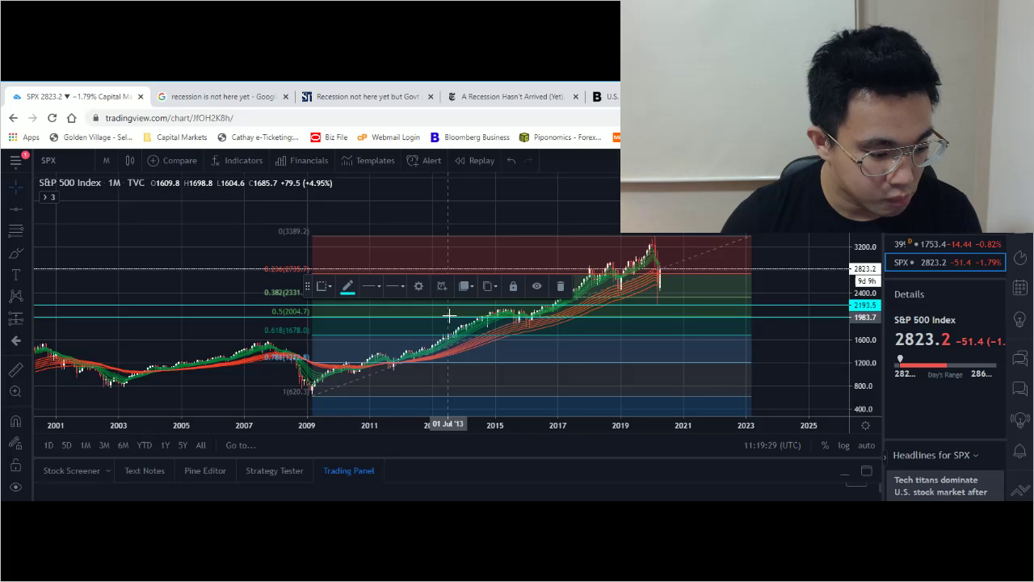
{"action": "left_click", "coordinate": [347, 286]}
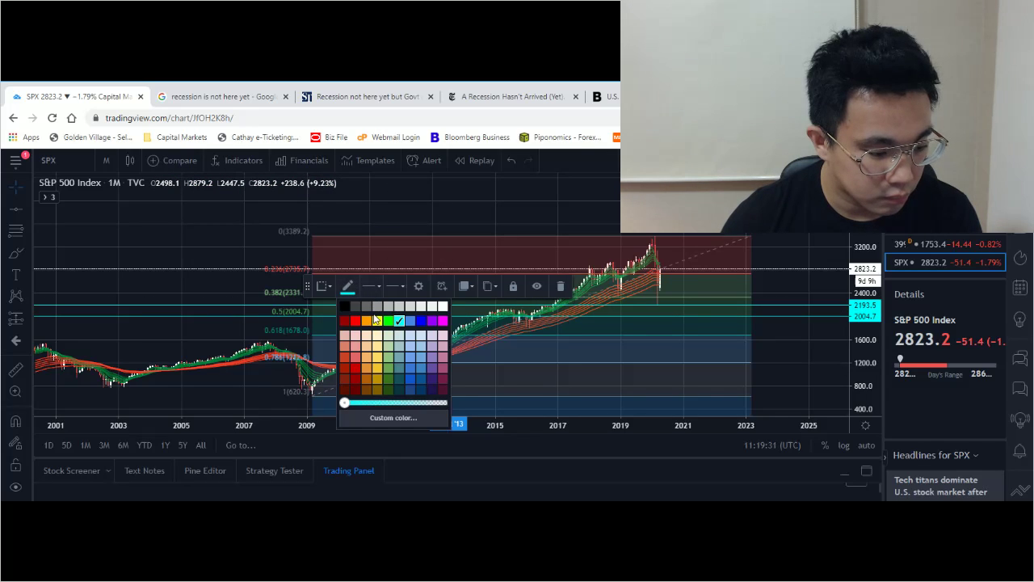
{"action": "left_click", "coordinate": [377, 322]}
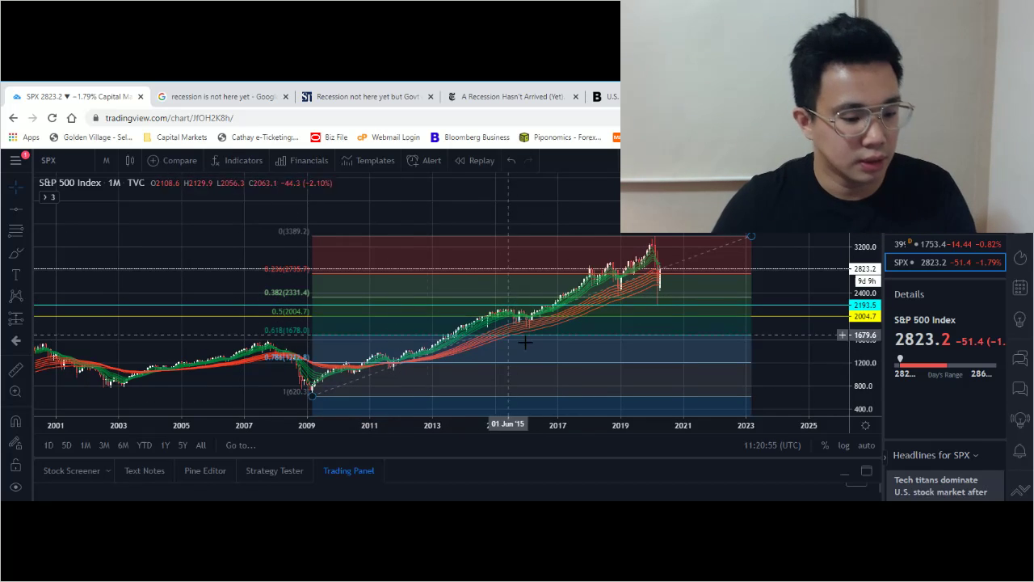
Step: Raise the yellow line to about 2204 and draw a rectangle around the 0.618 level, 2008–2023
{"action": "left_click", "coordinate": [554, 319]}
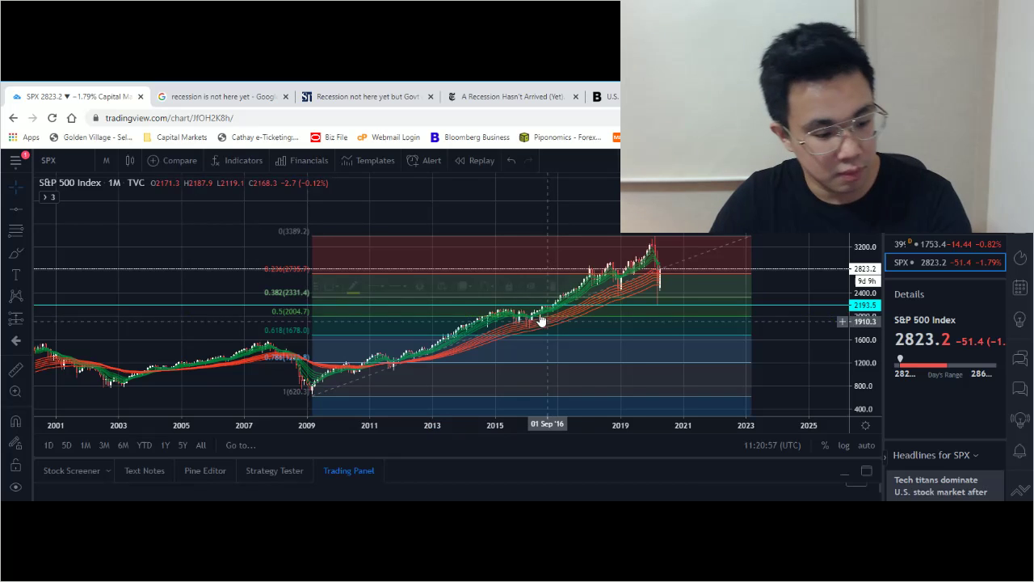
{"action": "mouse_move", "coordinate": [555, 320]}
{"action": "left_mouse_down"}
{"action": "mouse_move", "coordinate": [554, 302]}
{"action": "mouse_move", "coordinate": [538, 307]}
{"action": "mouse_move", "coordinate": [534, 219]}
{"action": "left_mouse_up"}
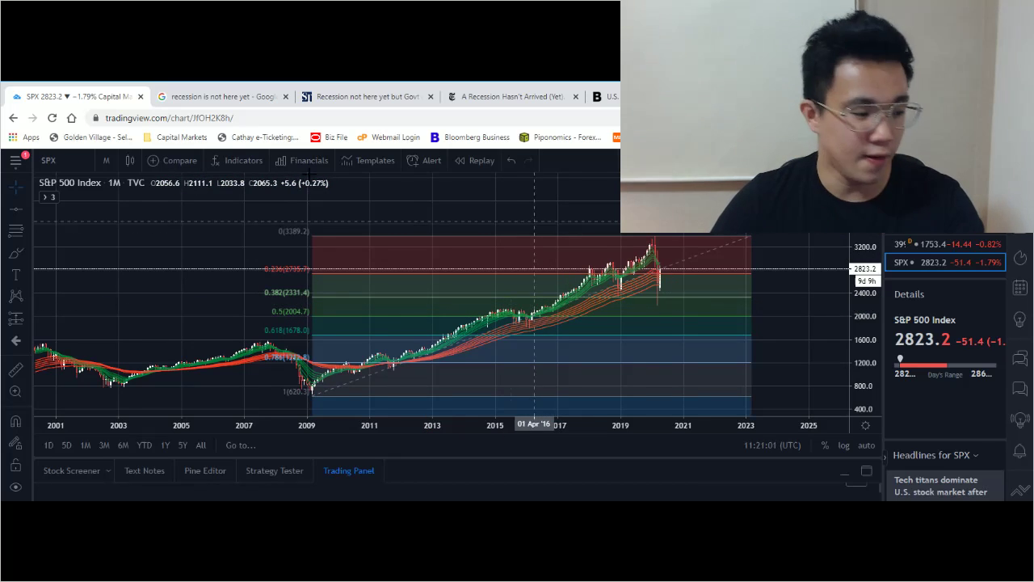
{"action": "left_click", "coordinate": [25, 255]}
{"action": "left_click", "coordinate": [53, 276]}
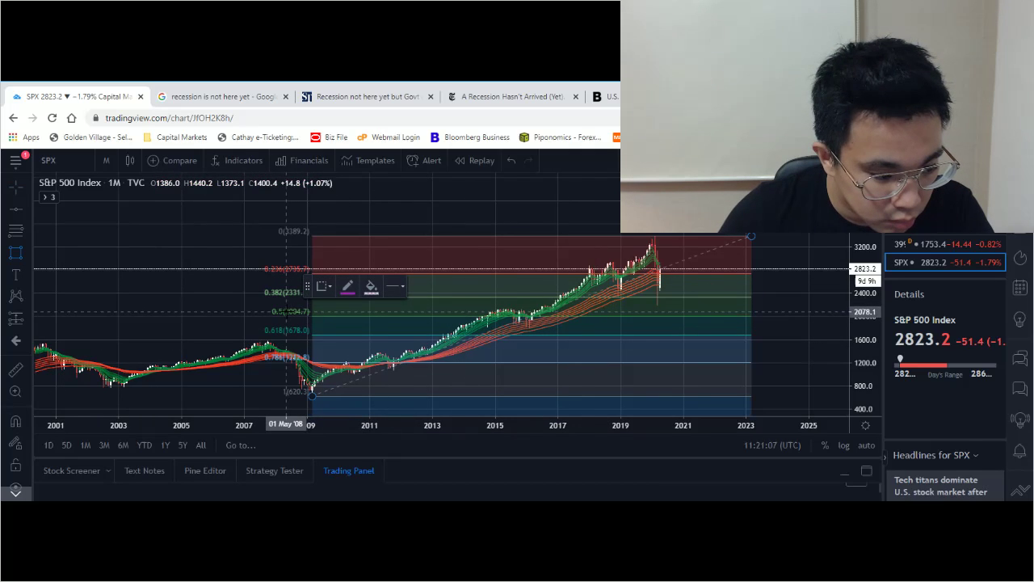
{"action": "mouse_move", "coordinate": [290, 326]}
{"action": "left_mouse_down"}
{"action": "mouse_move", "coordinate": [396, 346]}
{"action": "mouse_move", "coordinate": [765, 346]}
{"action": "left_mouse_up"}
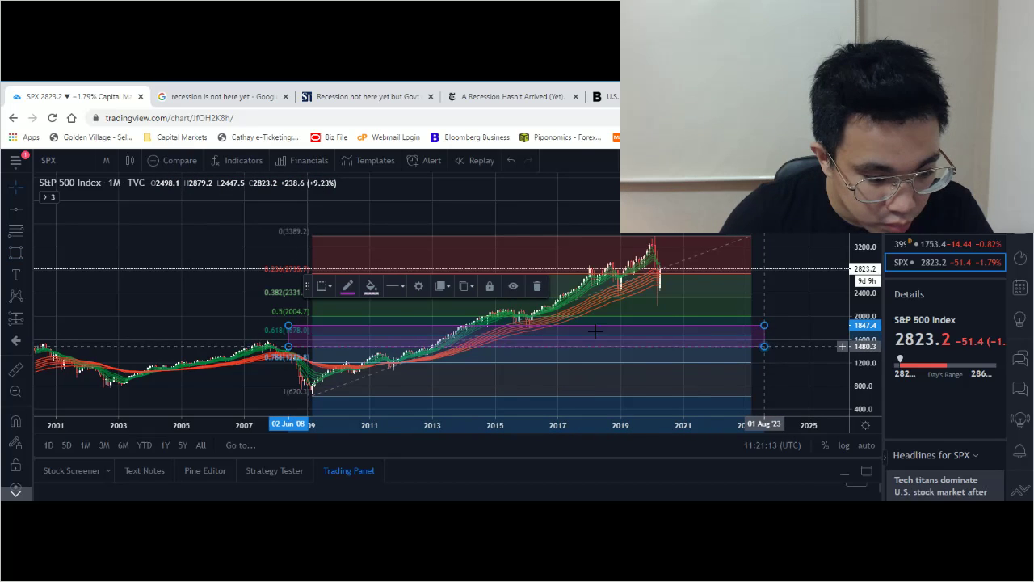
Step: Give the predicted-bottom box a white outline and a light white fill
{"action": "left_click", "coordinate": [371, 290]}
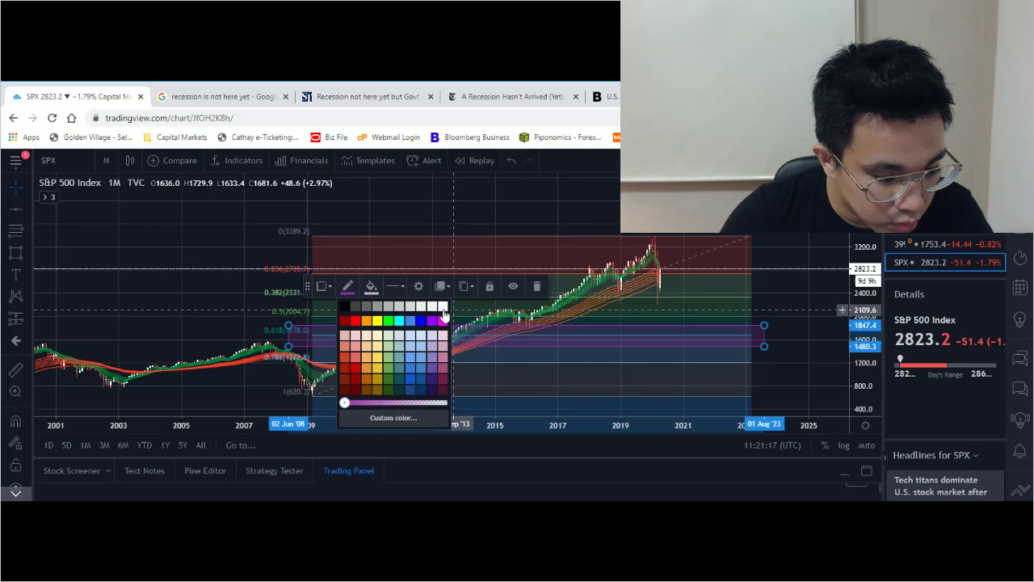
{"action": "left_click", "coordinate": [398, 322]}
{"action": "left_click", "coordinate": [373, 291]}
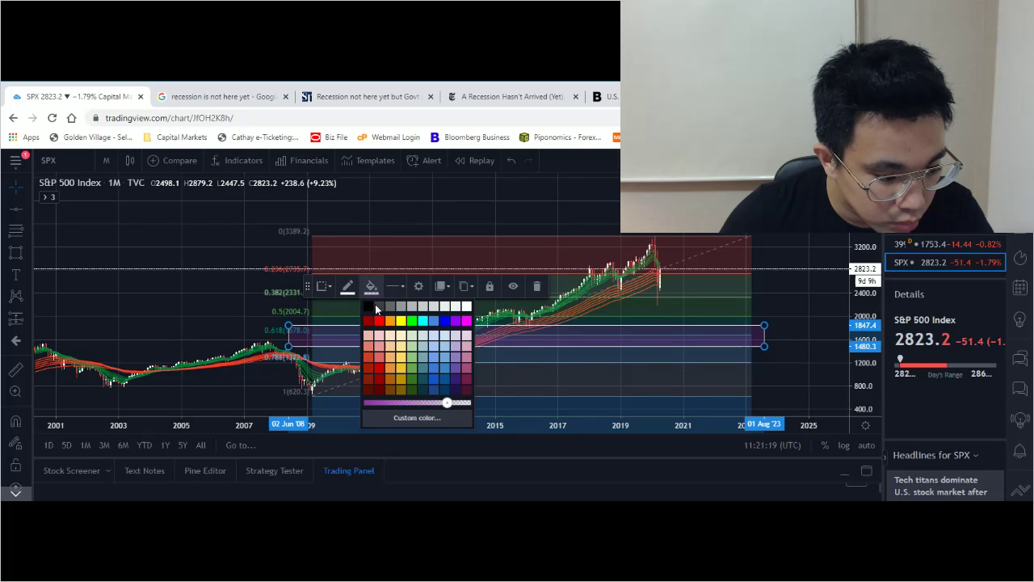
{"action": "left_click", "coordinate": [378, 310]}
{"action": "left_click", "coordinate": [371, 289]}
{"action": "left_click", "coordinate": [466, 309]}
{"action": "left_click", "coordinate": [816, 346]}
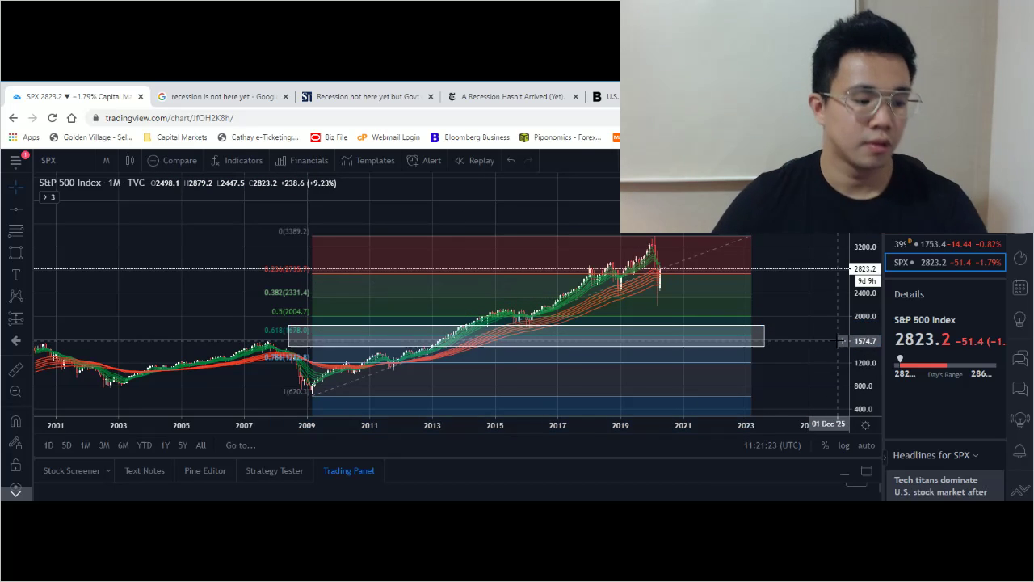